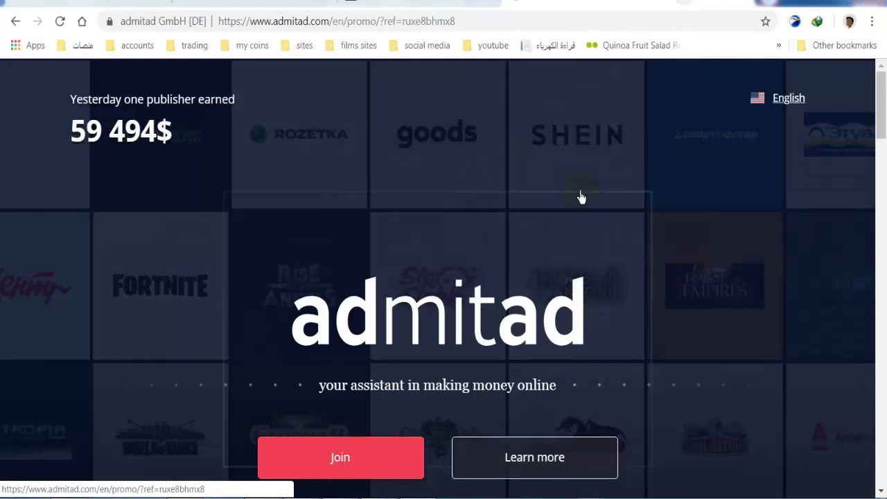
click(271, 174)
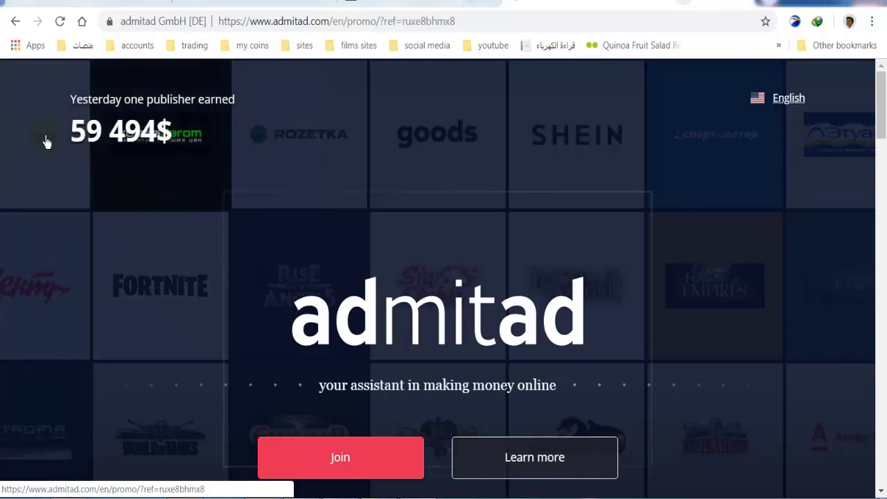
click(88, 62)
click(67, 132)
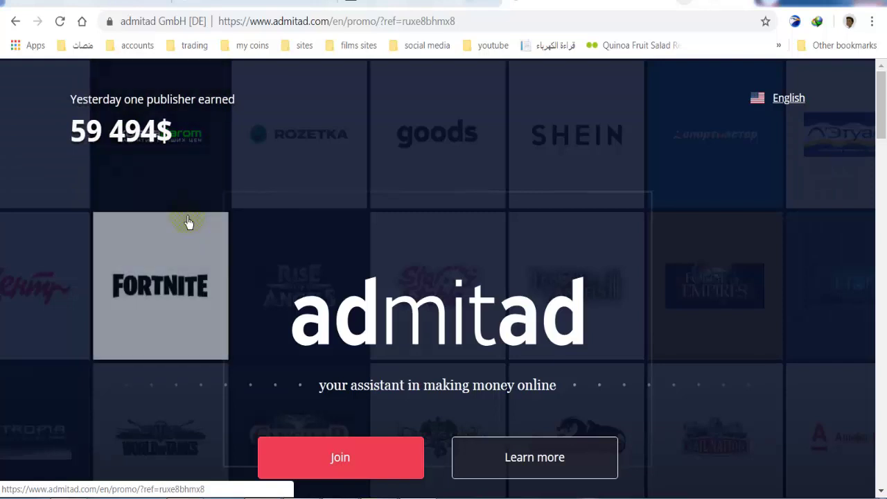
click(334, 194)
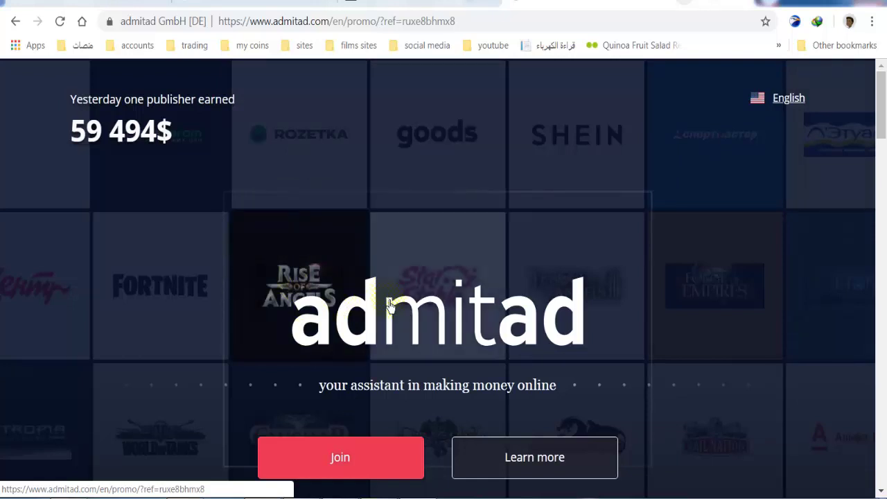
Join as a publisher and scroll the Publisher Sign-up page down to the Account Information fields.
click(355, 466)
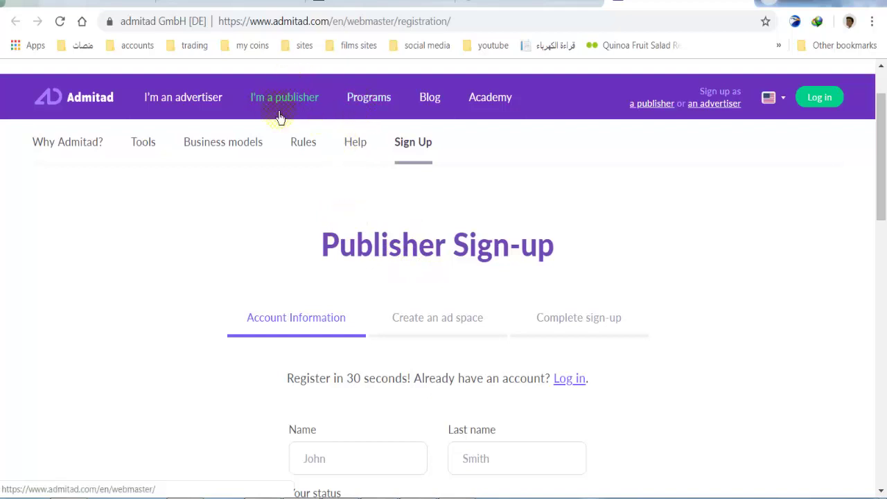
click(645, 103)
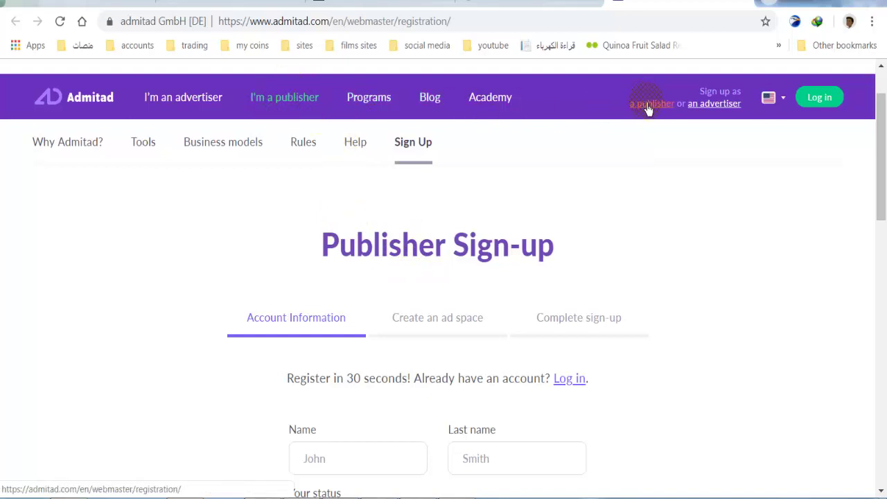
scroll(344, 277, down, 1)
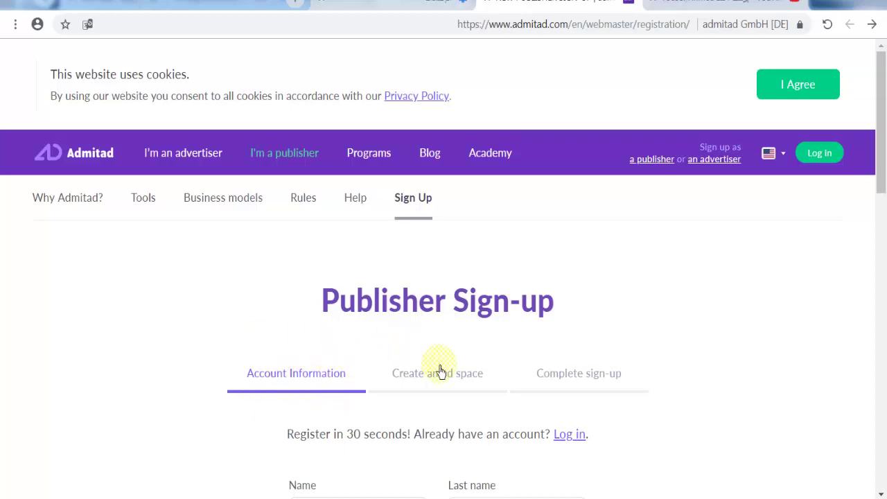
scroll(439, 368, down, 1)
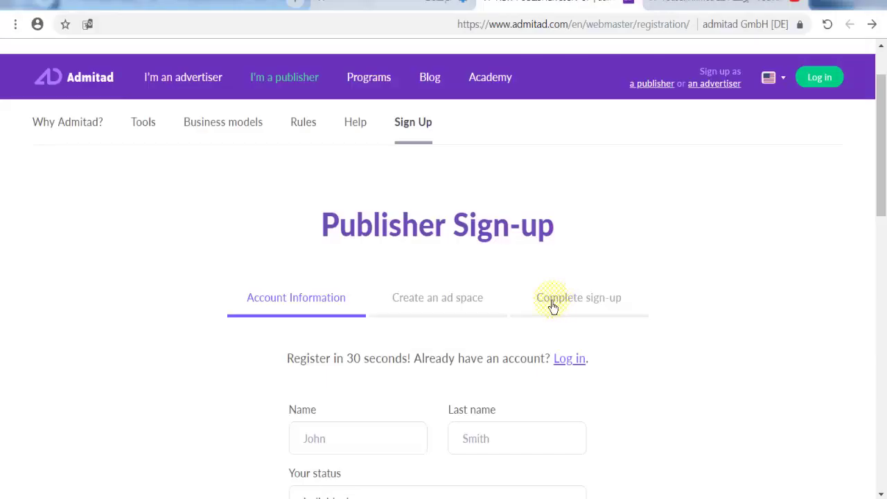
scroll(451, 300, down, 3)
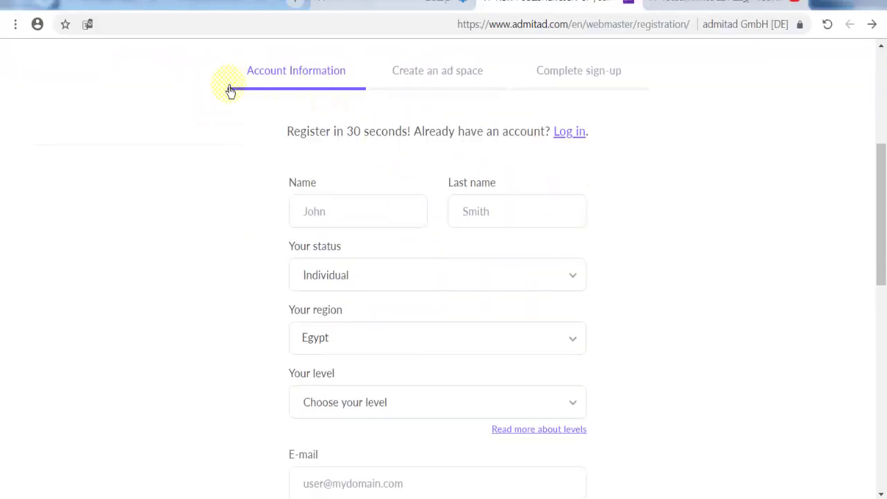
Go through the first and last name fields and keep Individual as the account status.
click(330, 215)
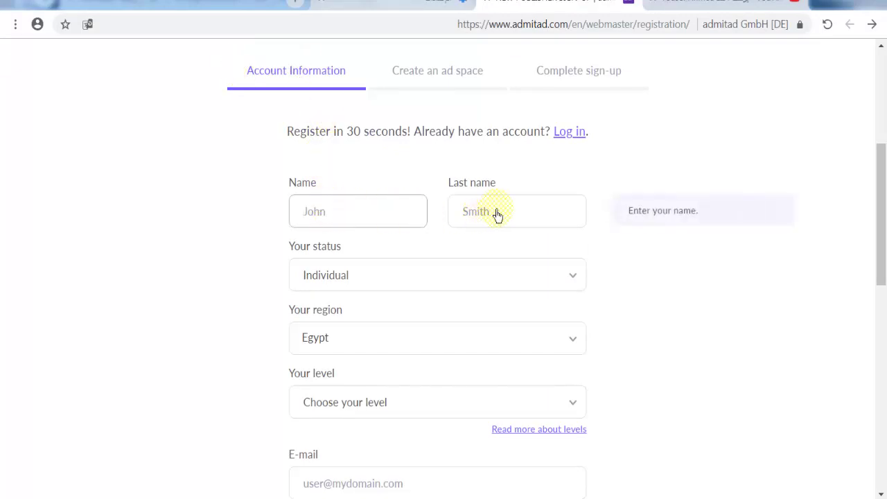
click(494, 214)
click(329, 220)
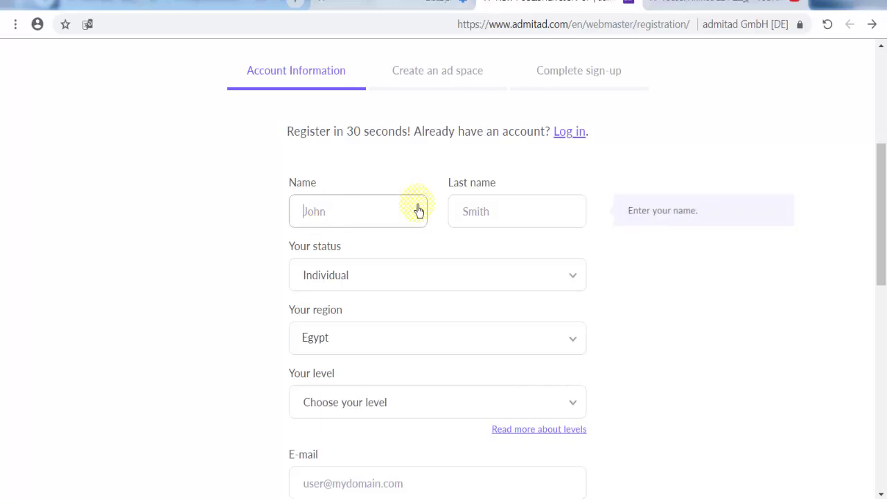
click(491, 215)
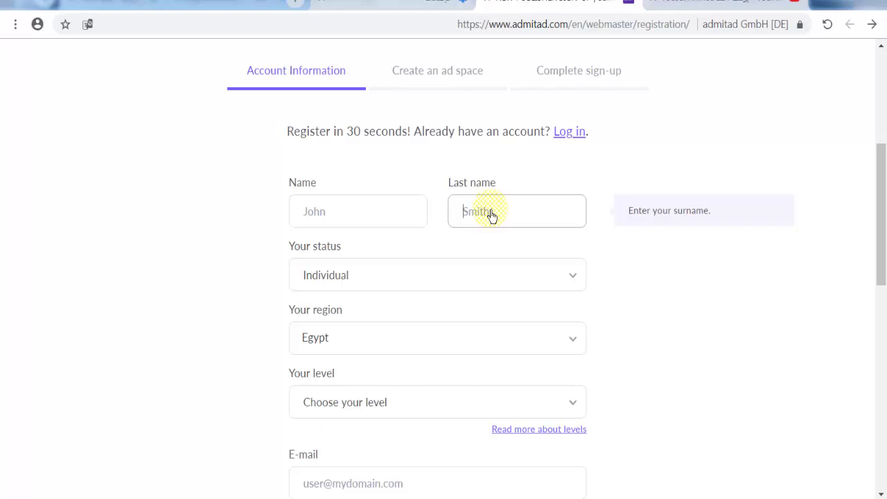
scroll(491, 215, down, 1)
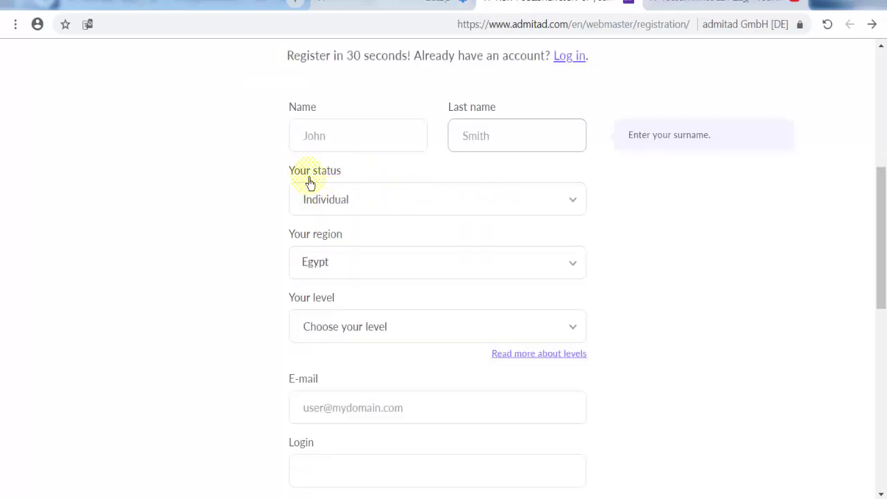
click(564, 201)
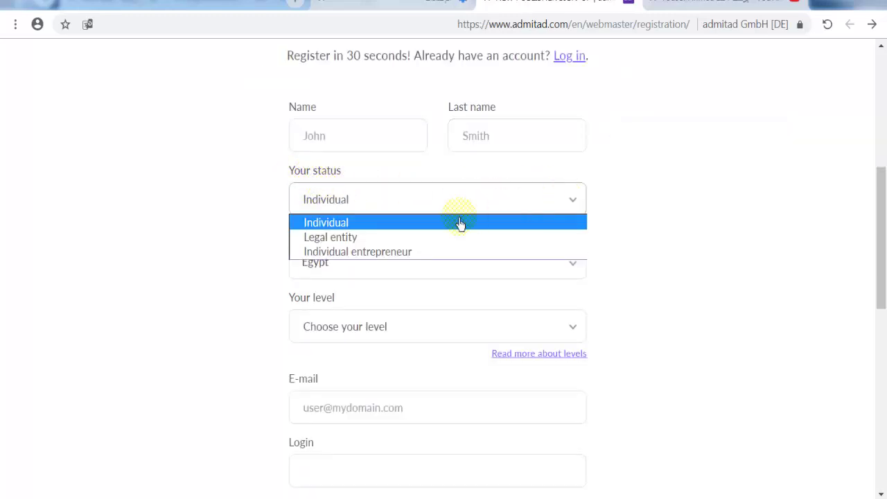
click(418, 225)
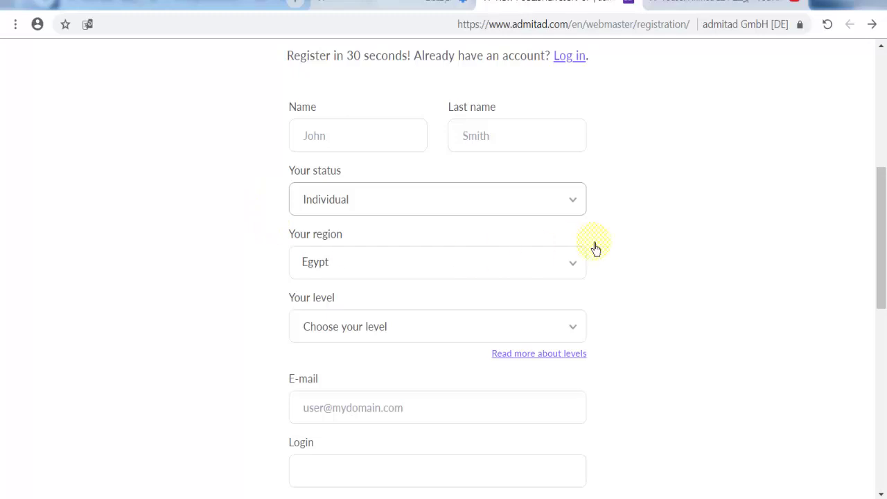
Leave the region as Egypt and choose Beginner as the experience level.
click(575, 263)
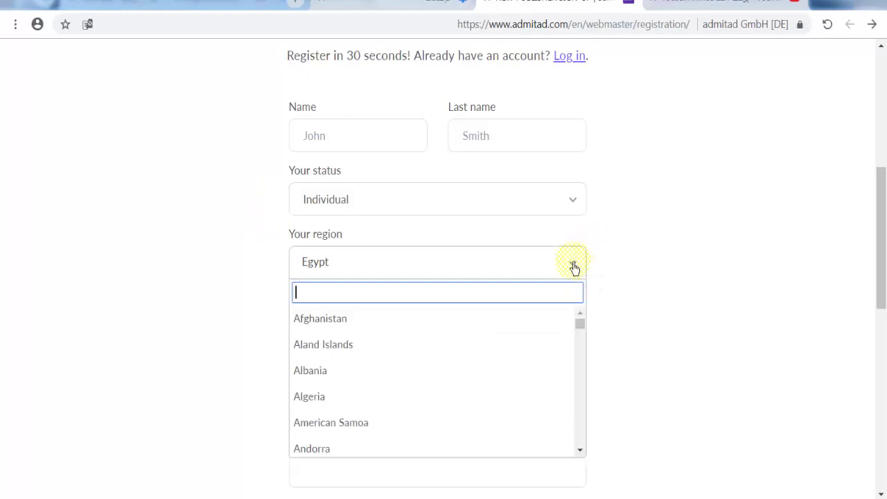
scroll(336, 360, down, 1)
scroll(336, 369, down, 8)
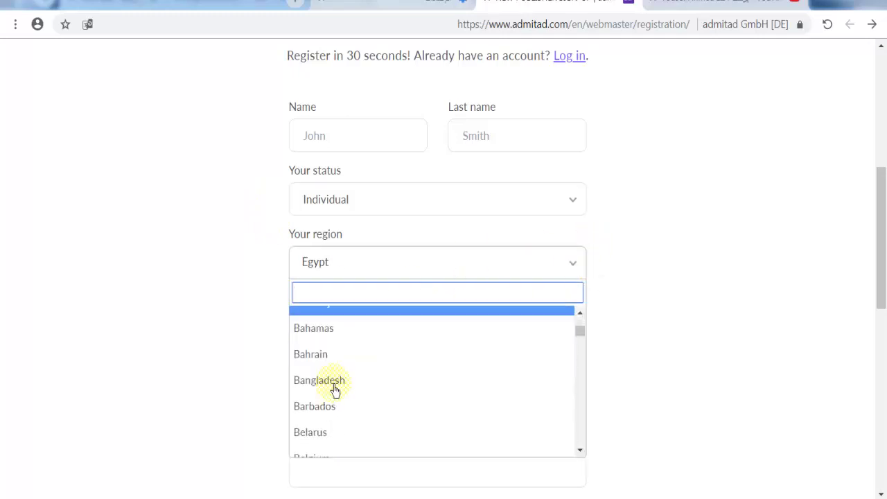
scroll(333, 374, down, 1)
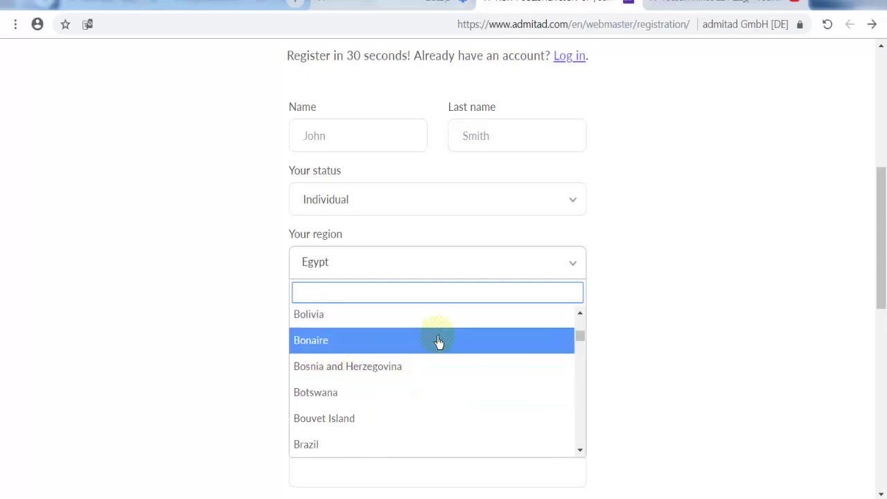
click(198, 287)
scroll(215, 288, down, 1)
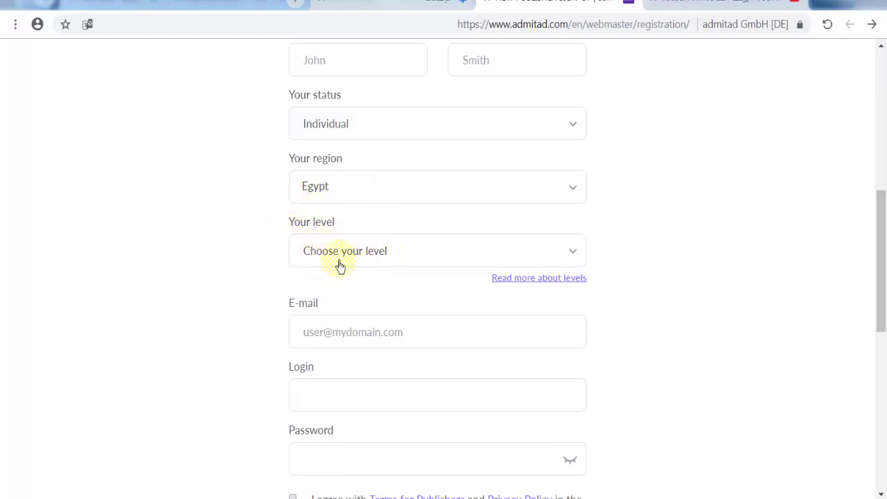
click(573, 255)
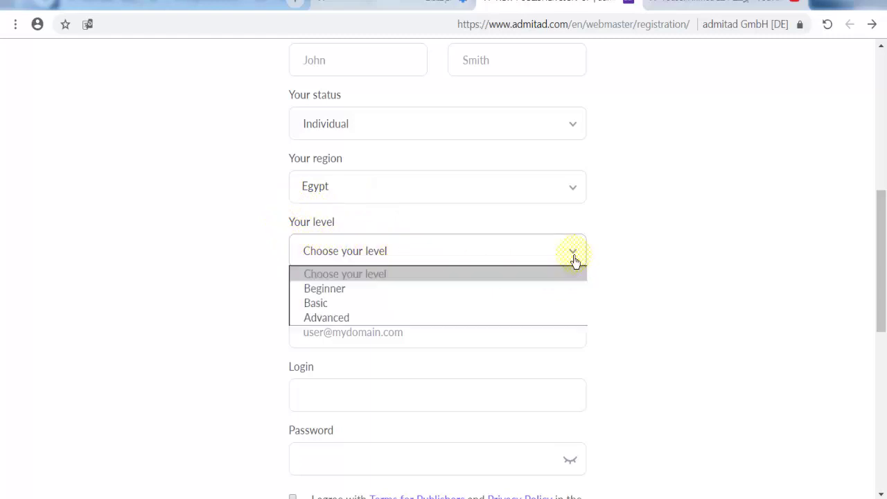
click(408, 289)
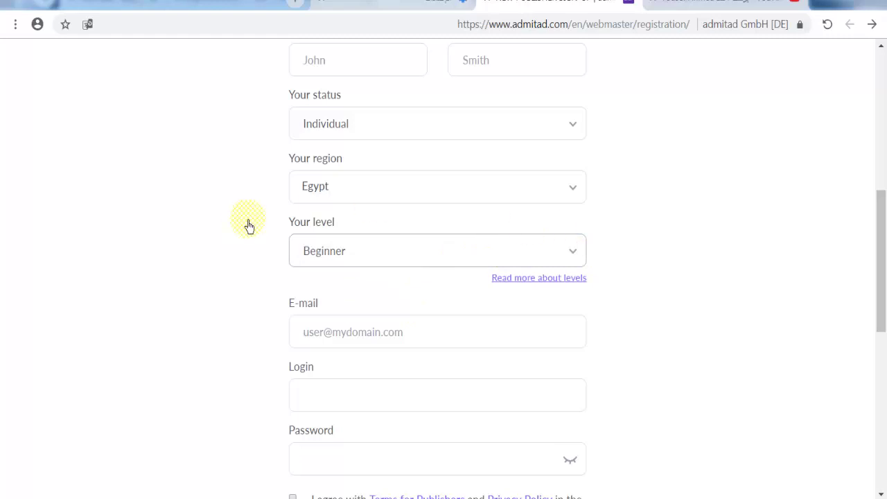
Tick the publisher terms and privacy policy agreement and the affiliate e-mail notifications opt-in.
scroll(245, 253, down, 1)
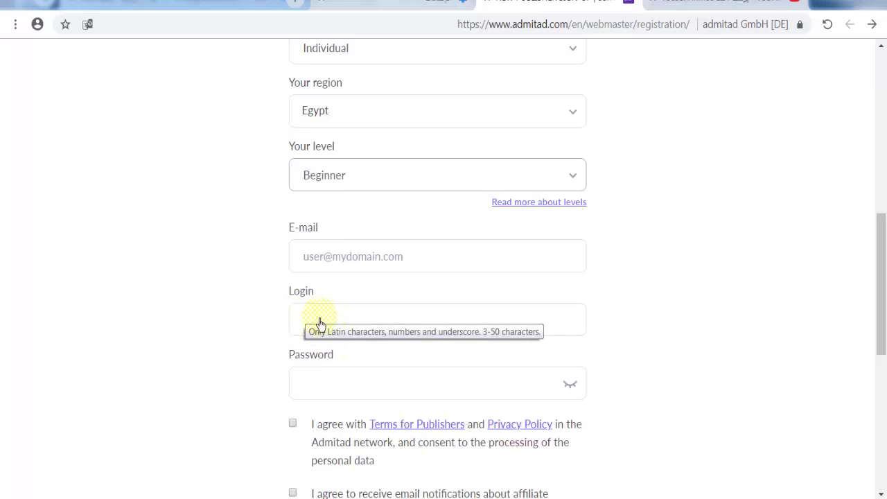
scroll(312, 322, down, 1)
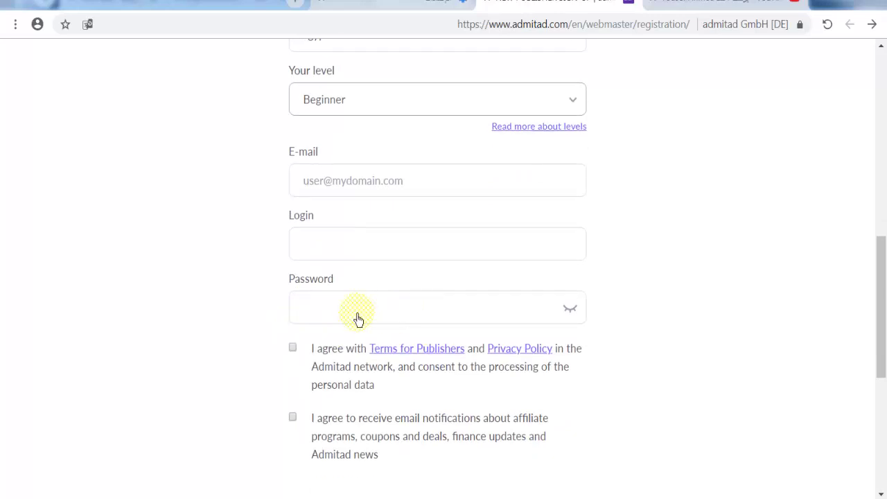
scroll(315, 326, down, 1)
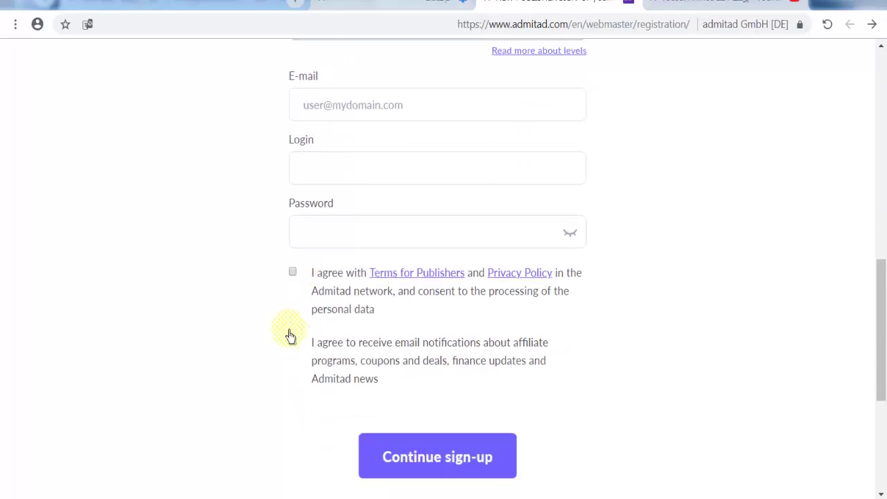
click(294, 273)
click(292, 341)
scroll(393, 433, down, 1)
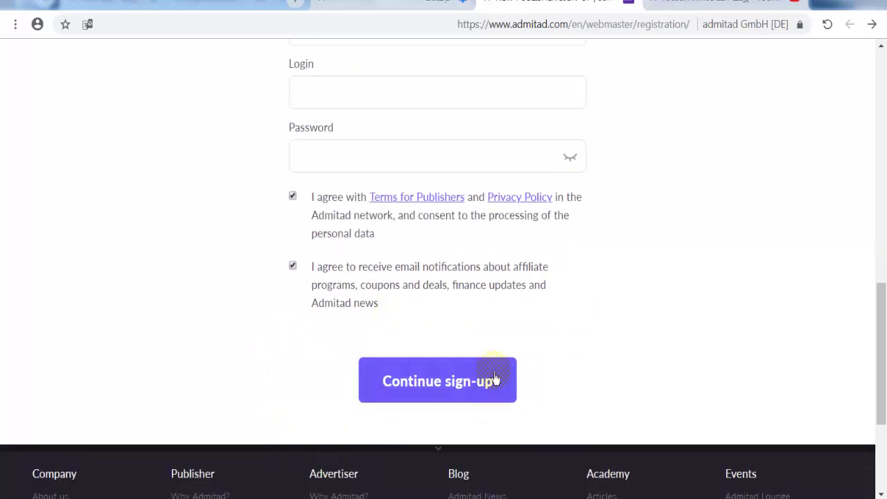
scroll(472, 340, up, 10)
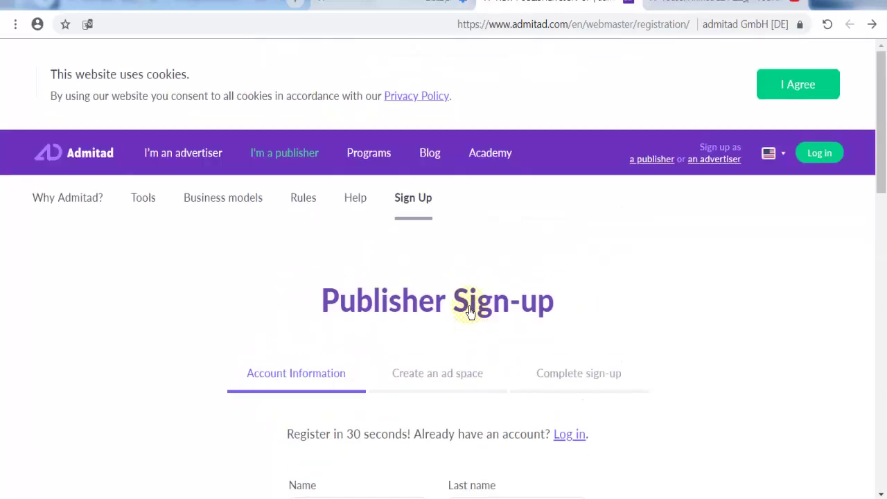
scroll(424, 345, down, 1)
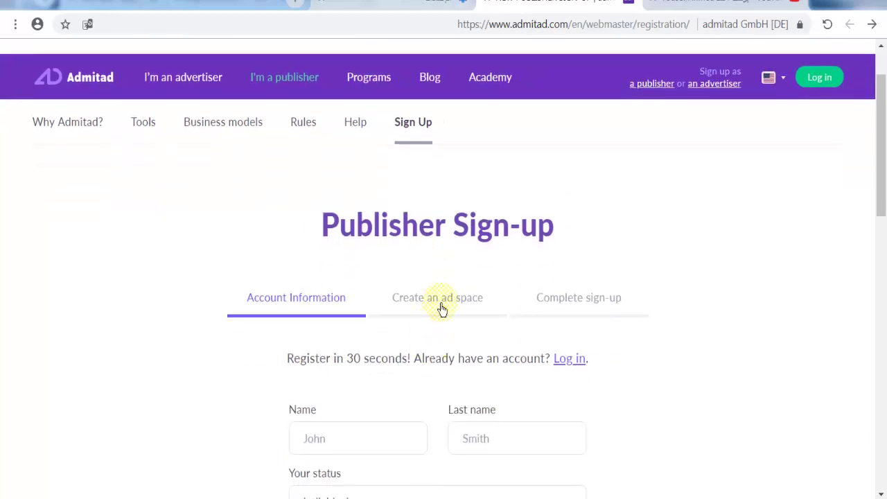
scroll(447, 329, down, 1)
scroll(439, 247, down, 7)
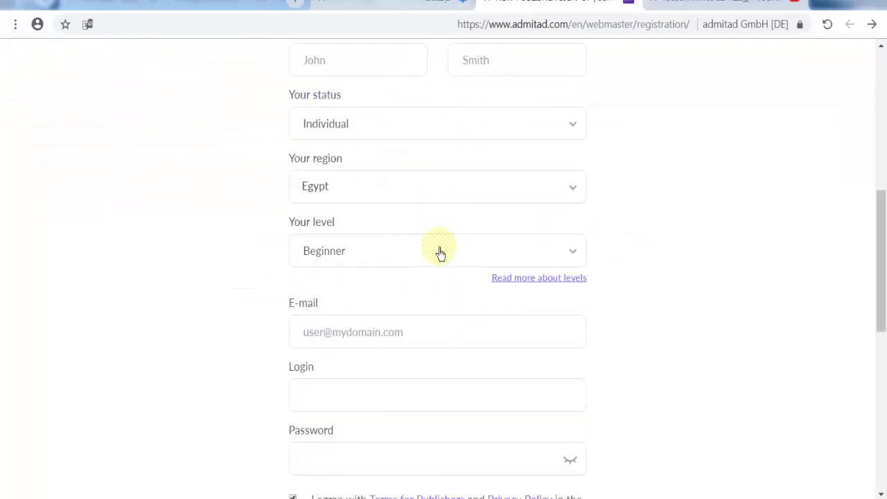
scroll(425, 289, down, 2)
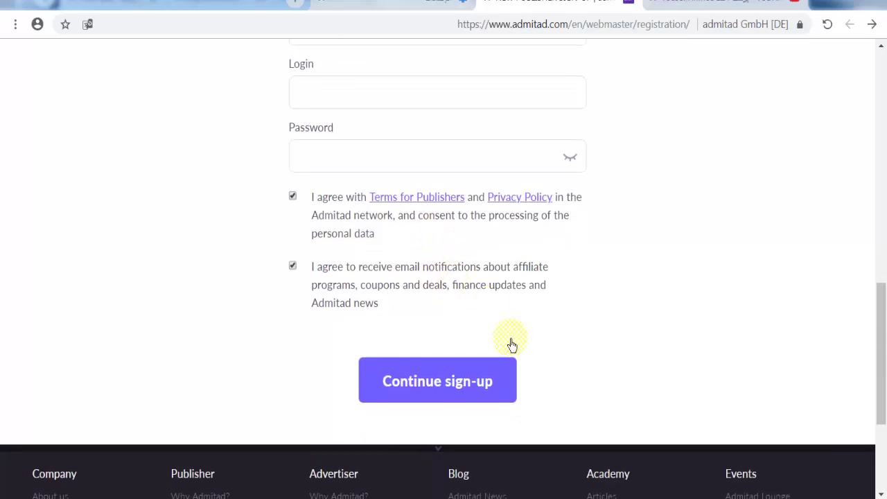
Submit the account details to reach the ad space step, dismissing the translation offer.
click(445, 388)
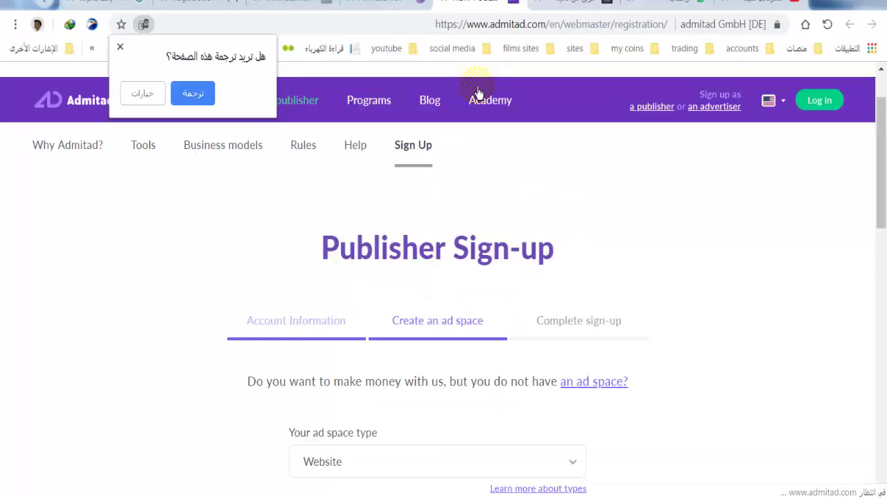
click(122, 50)
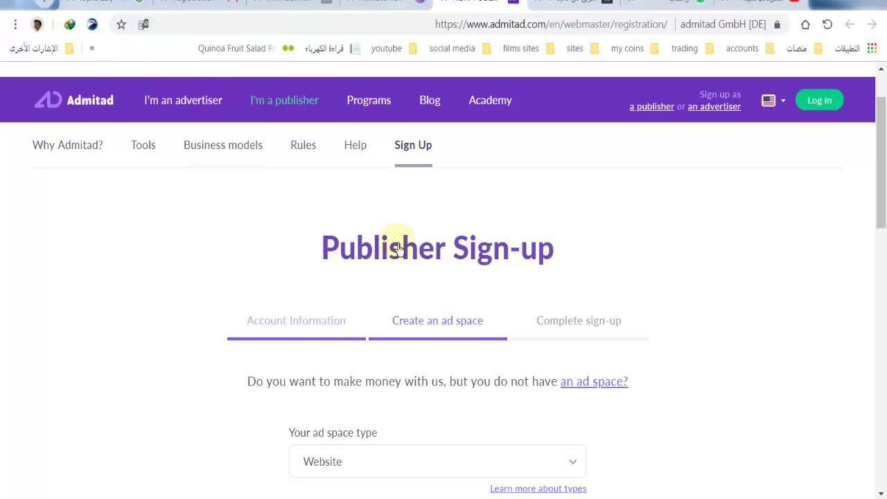
scroll(399, 250, down, 1)
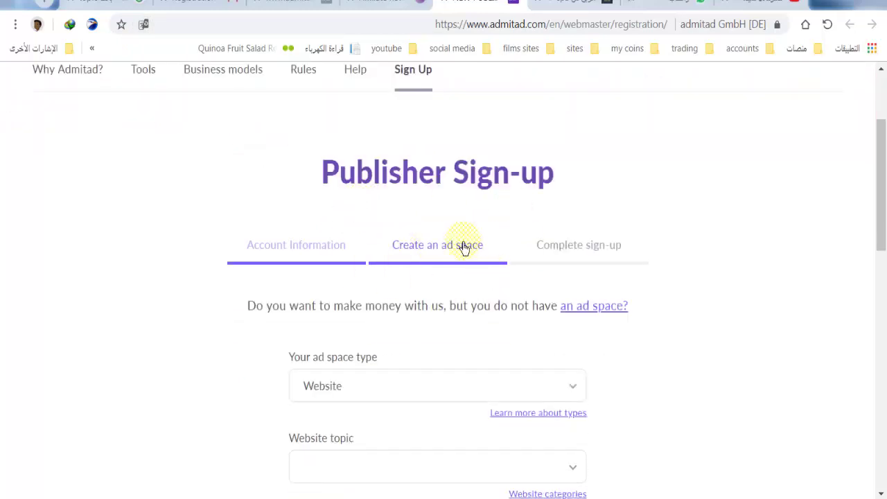
scroll(638, 361, down, 1)
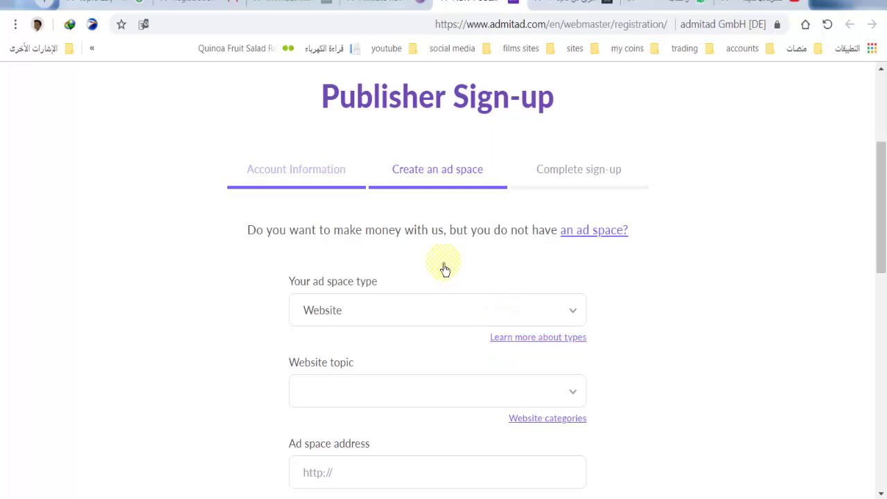
scroll(392, 307, down, 1)
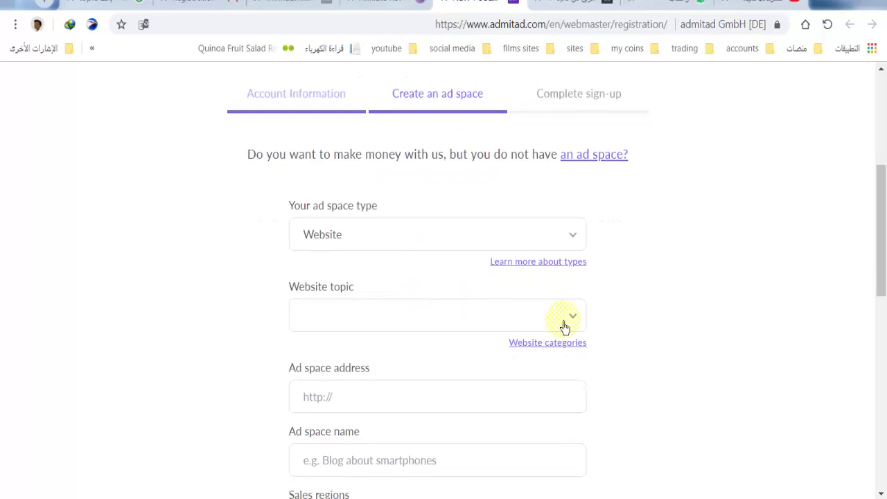
Choose Blog as the website topic and Online Services as the category.
click(564, 323)
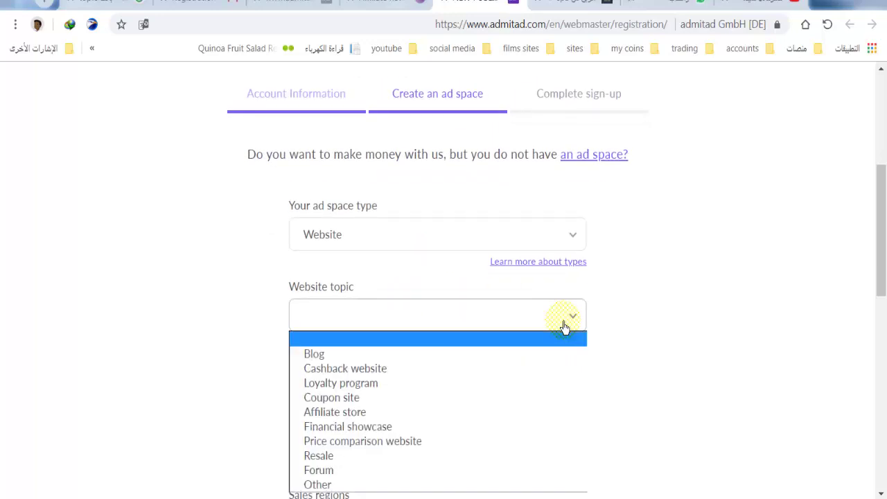
click(459, 354)
scroll(458, 354, down, 1)
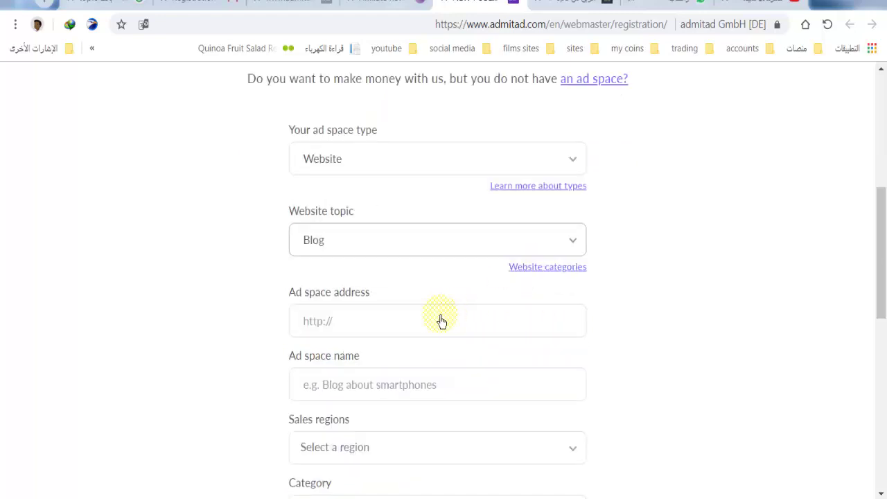
scroll(441, 321, down, 2)
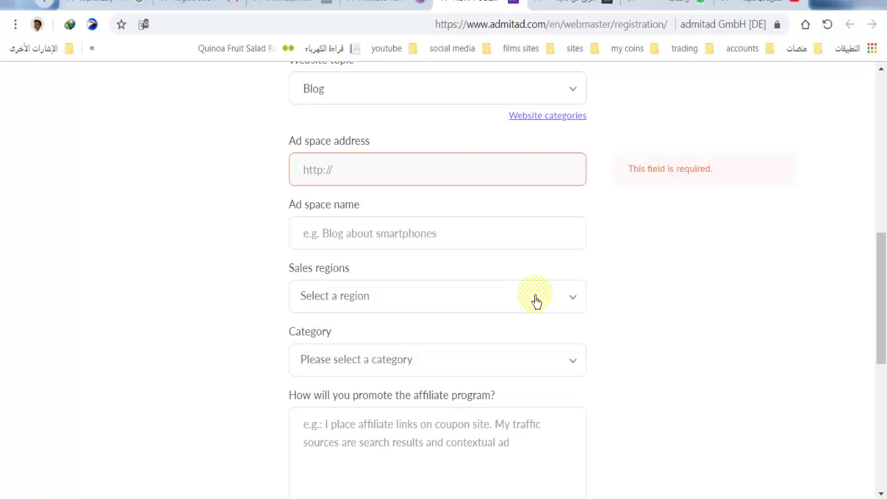
scroll(485, 288, down, 1)
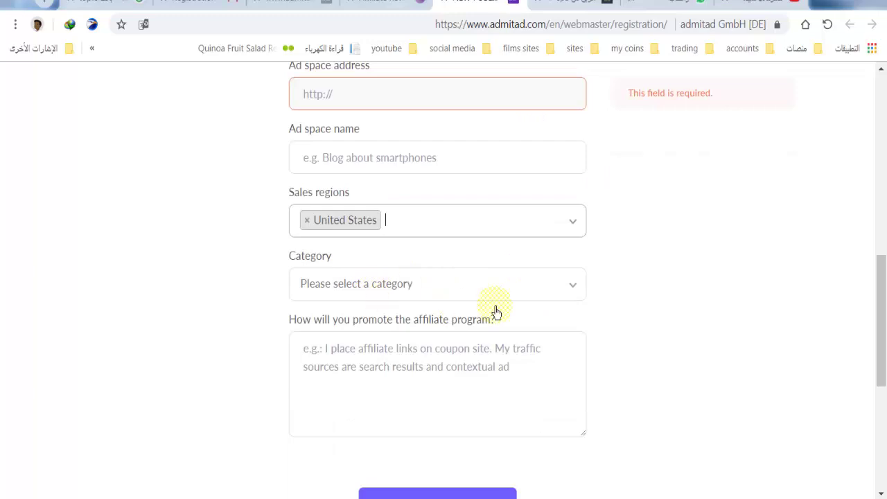
click(570, 289)
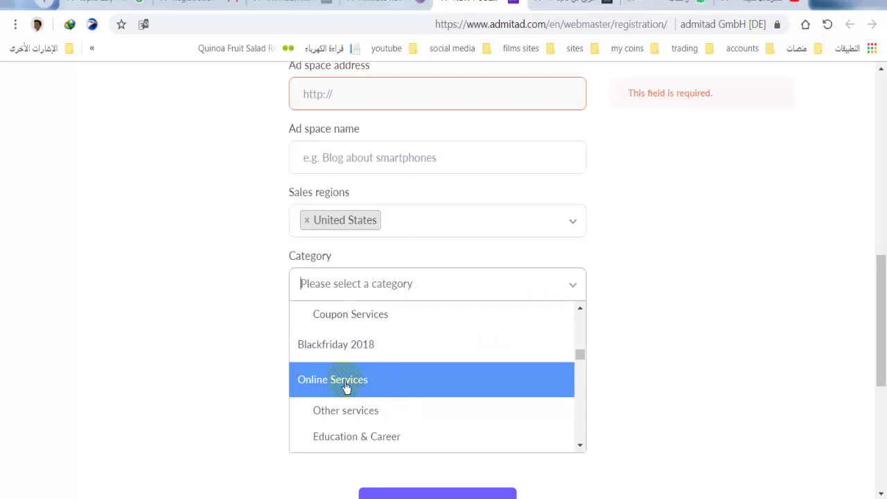
click(347, 387)
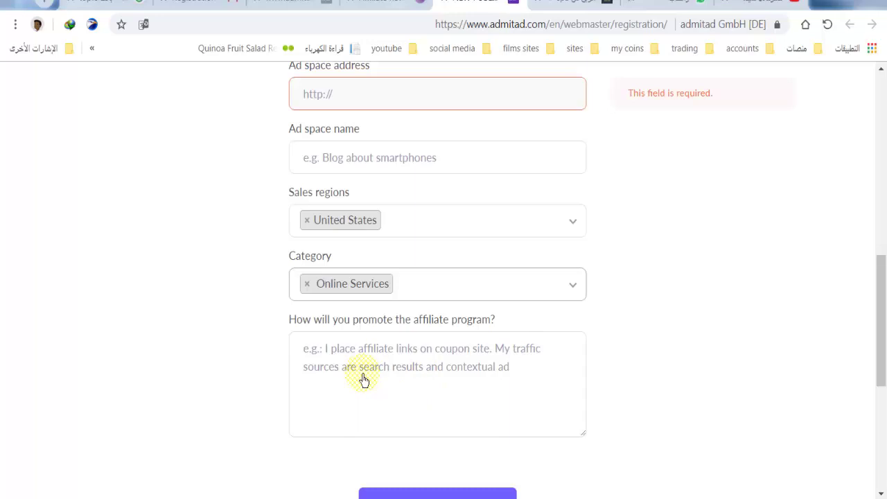
Confirm Website as the ad space type and Blog as the website topic.
scroll(364, 379, up, 4)
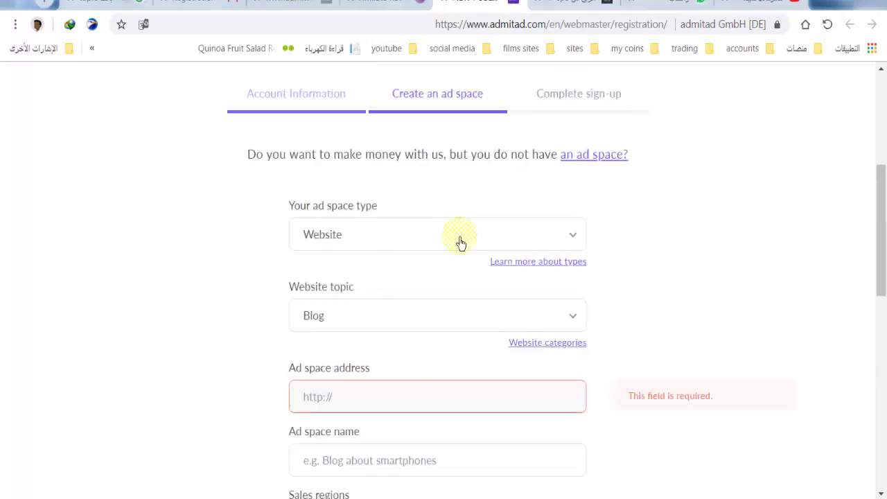
click(548, 245)
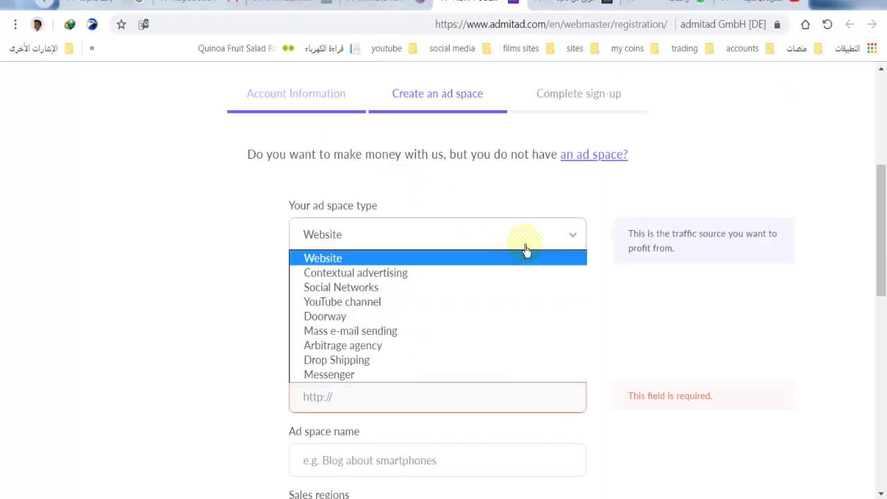
click(558, 235)
scroll(388, 301, down, 1)
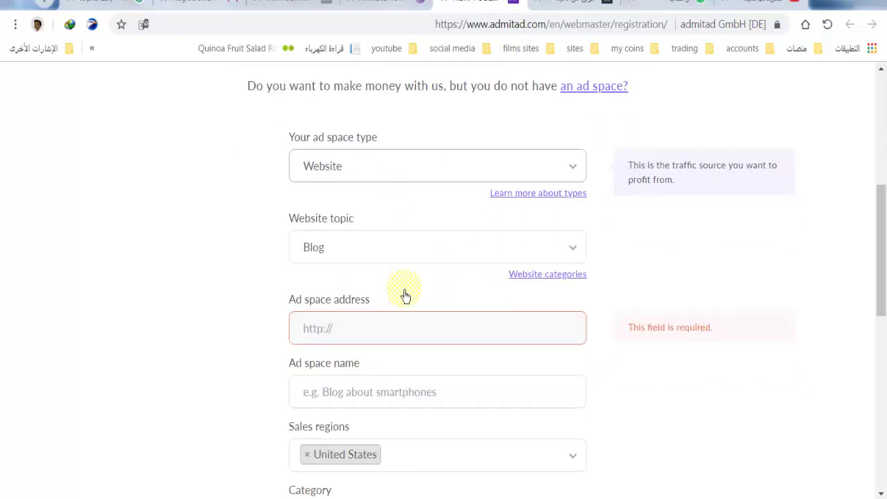
click(577, 245)
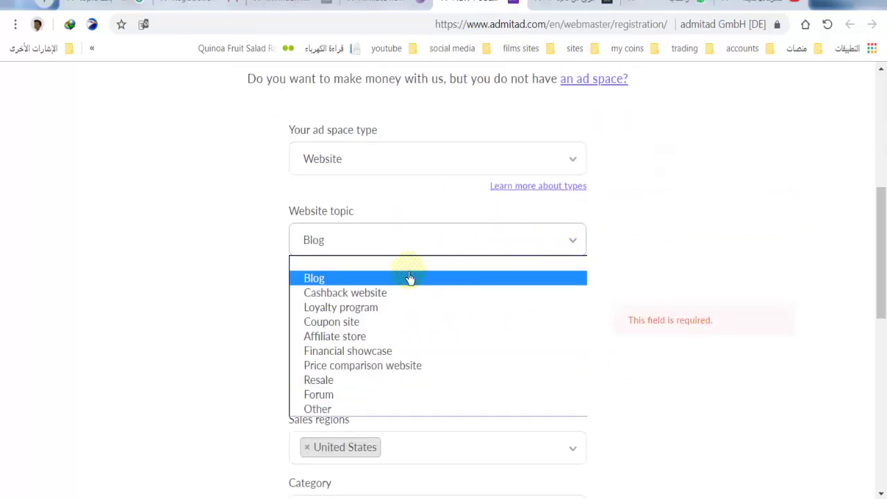
click(374, 279)
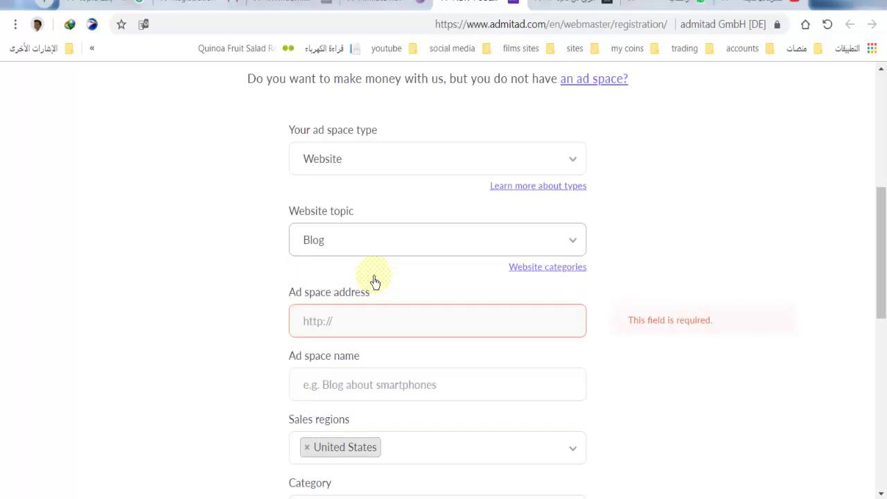
scroll(388, 271, down, 1)
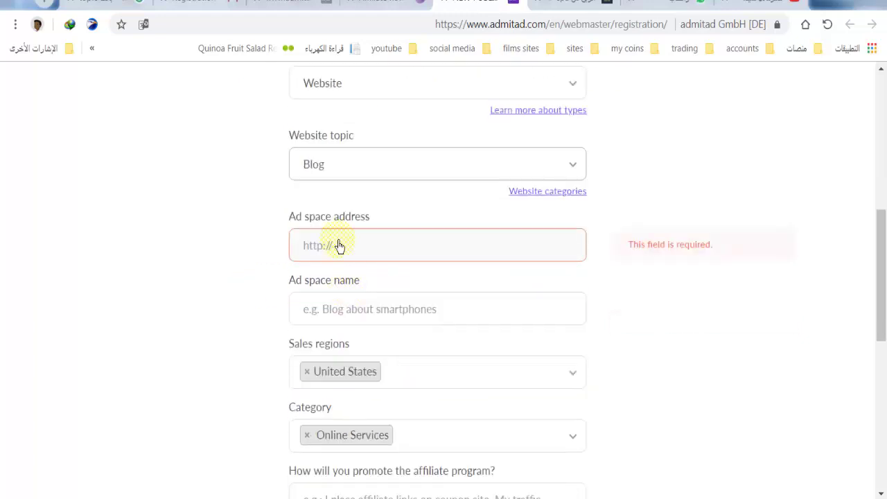
Fill the ad space address with the blog's suggested URL and enter an ad space name.
click(352, 247)
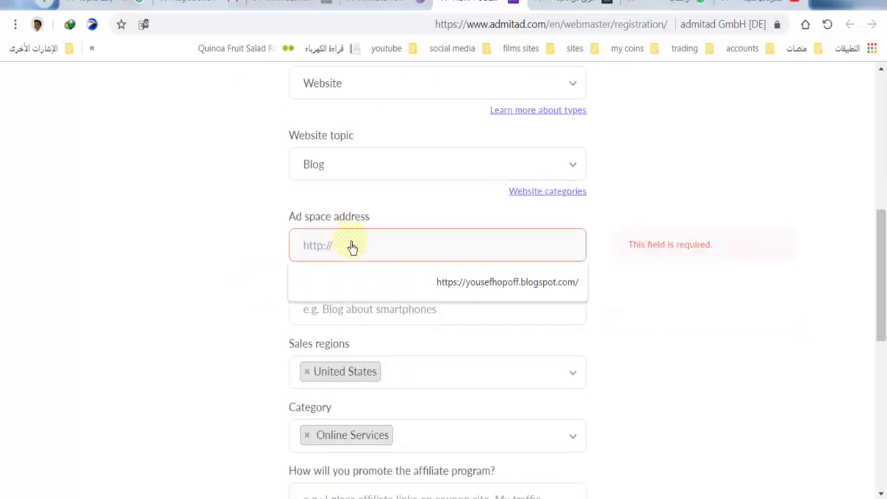
click(455, 281)
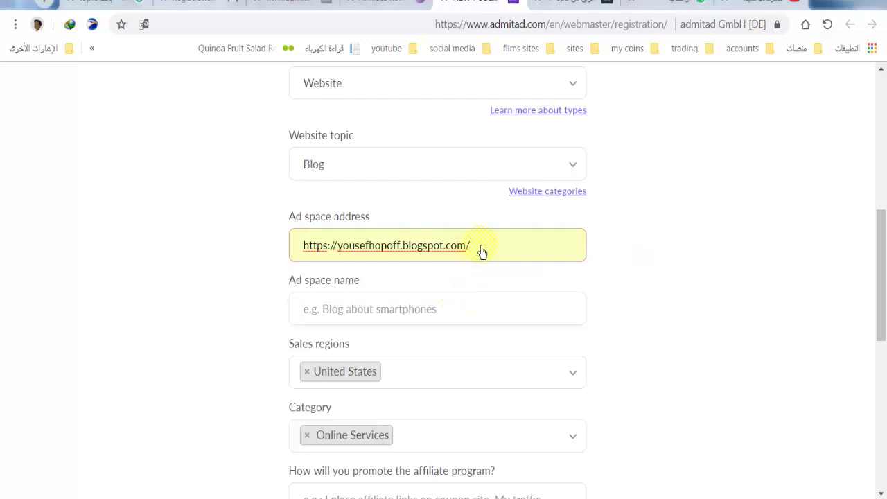
click(479, 253)
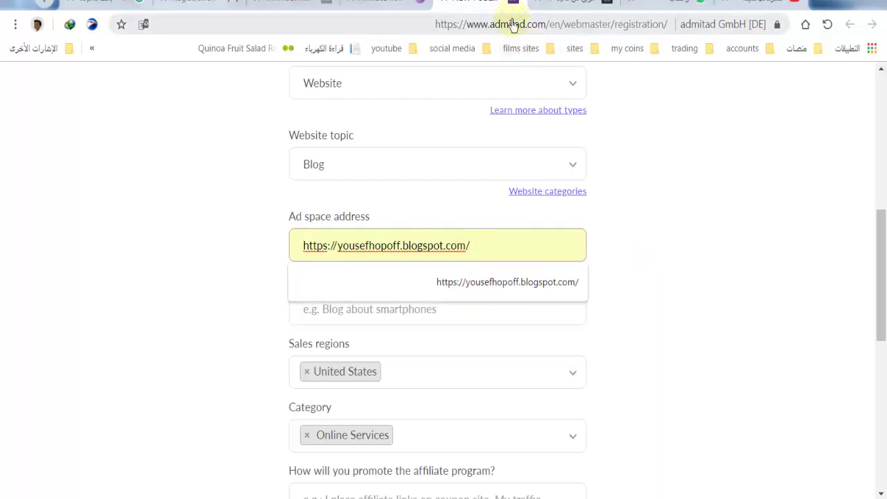
click(624, 235)
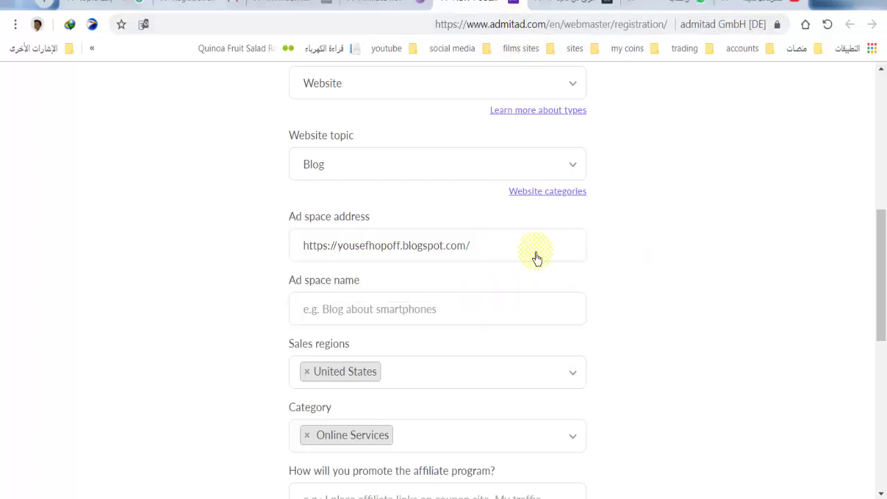
click(367, 319)
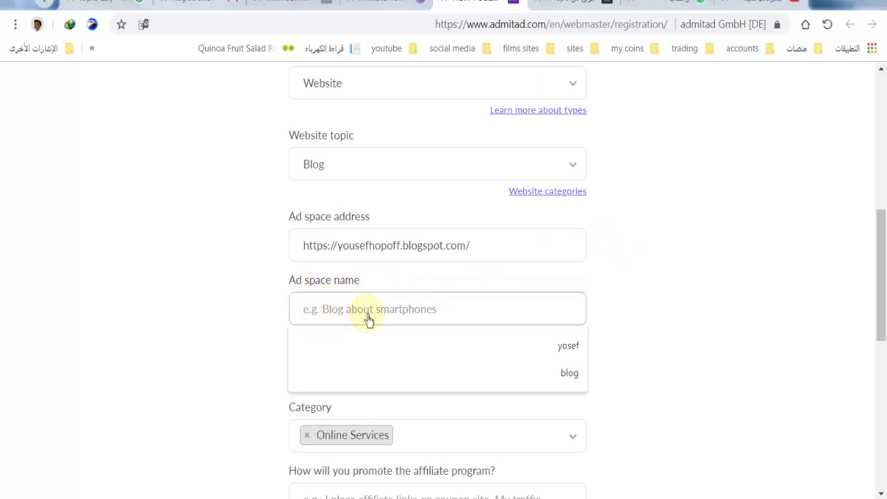
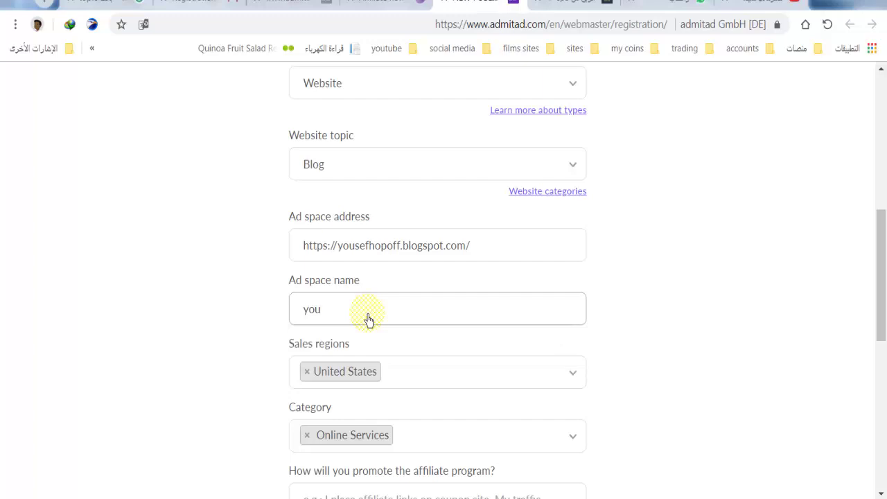
Add Saudi Arabia and Egypt to the ad space's sales regions.
scroll(564, 359, down, 1)
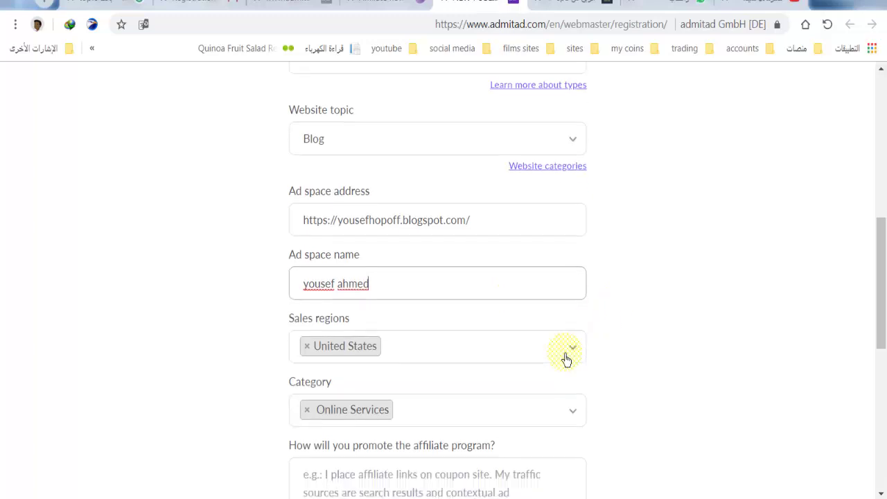
click(573, 298)
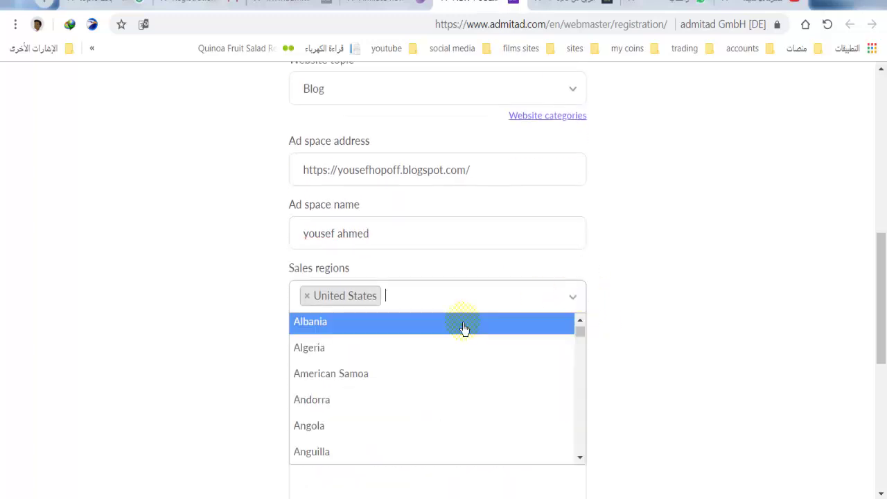
text(sa)
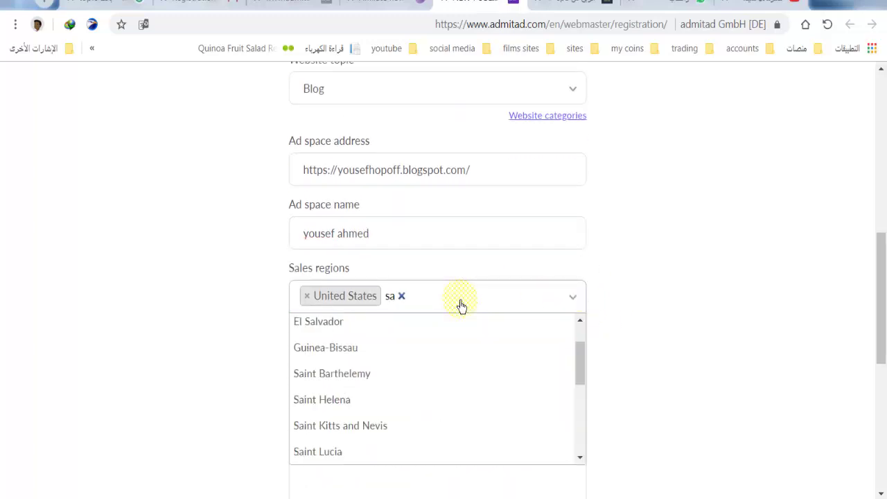
text(u)
click(382, 352)
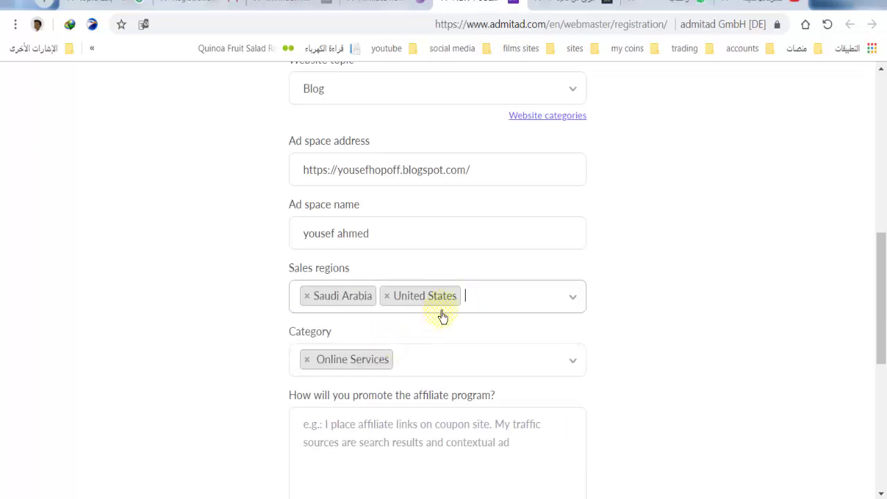
text(egyp)
click(455, 330)
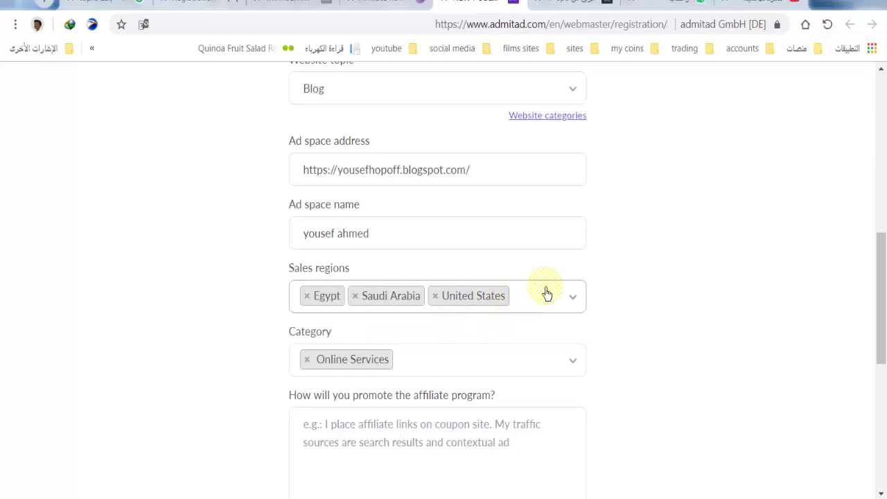
scroll(547, 294, down, 2)
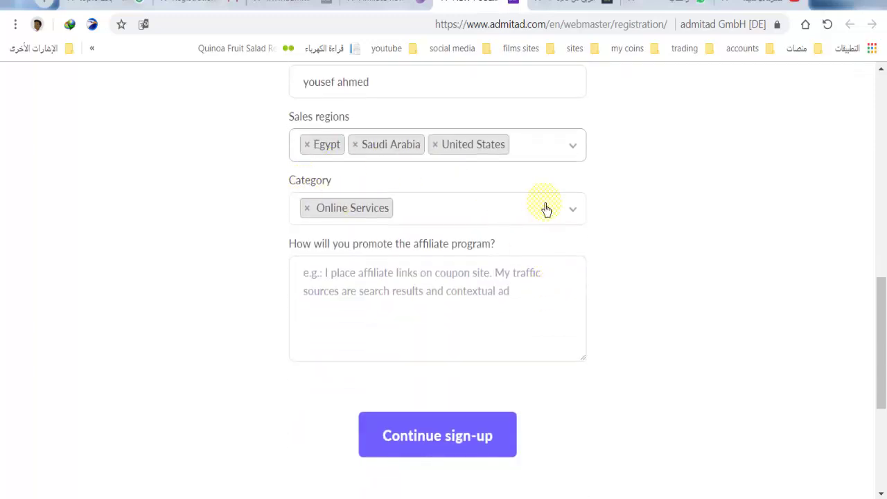
Paste the prepared six-line promotion plan into the promotion text box and enlarge it.
click(427, 322)
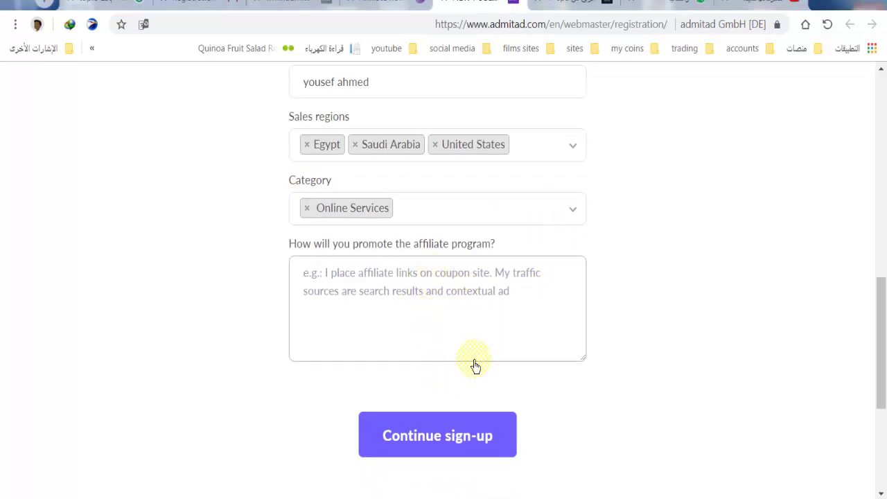
text(i have several ways to promote the shows i have mailing lists in different areas and use social networking sites i use my blog and put out banners i will work day and night to approve my goal i hope to give me a chance)
drag(585, 361, 585, 393)
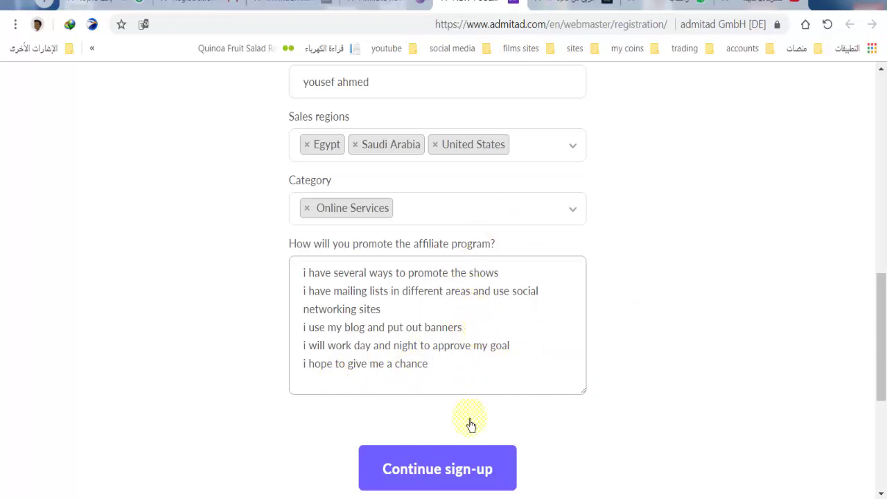
scroll(526, 390, up, 2)
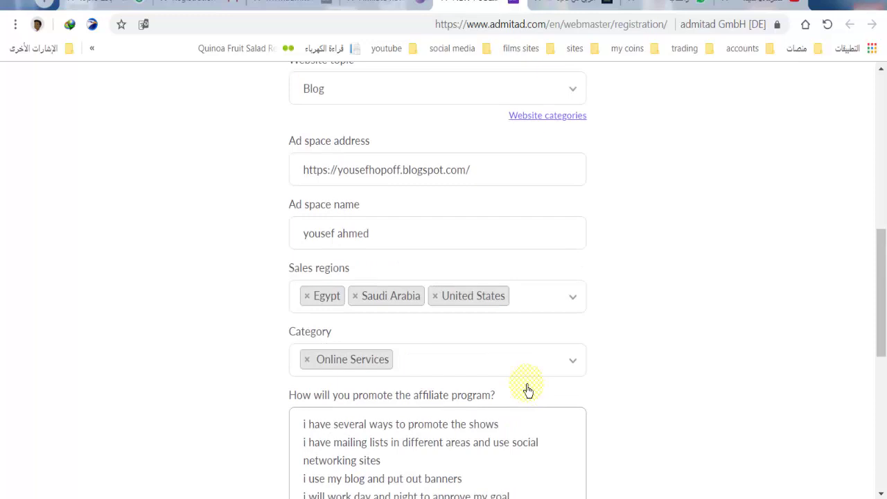
scroll(527, 390, down, 3)
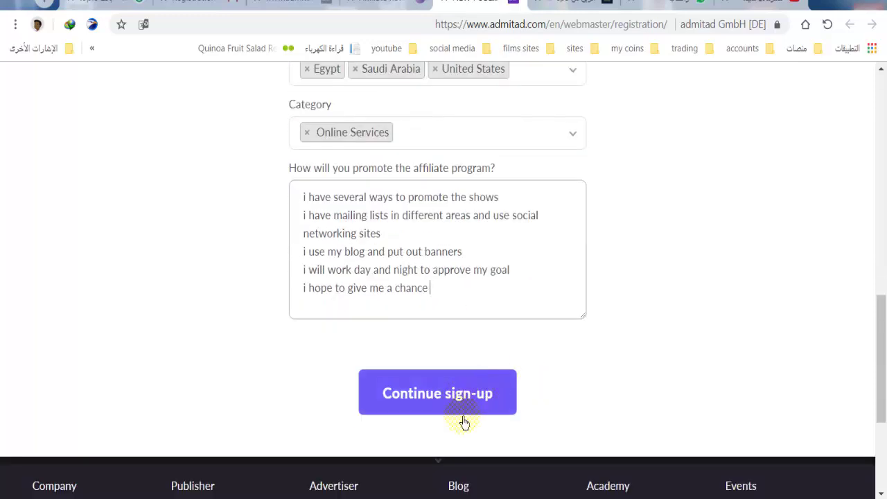
click(453, 395)
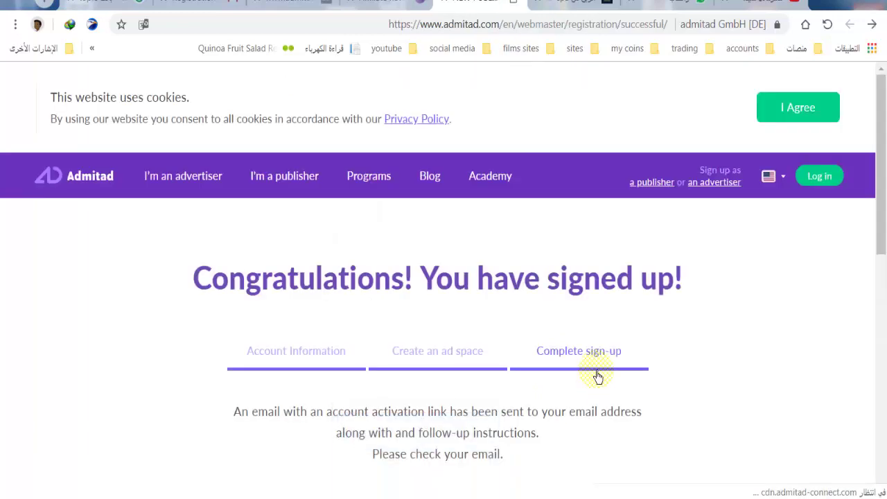
scroll(697, 301, down, 1)
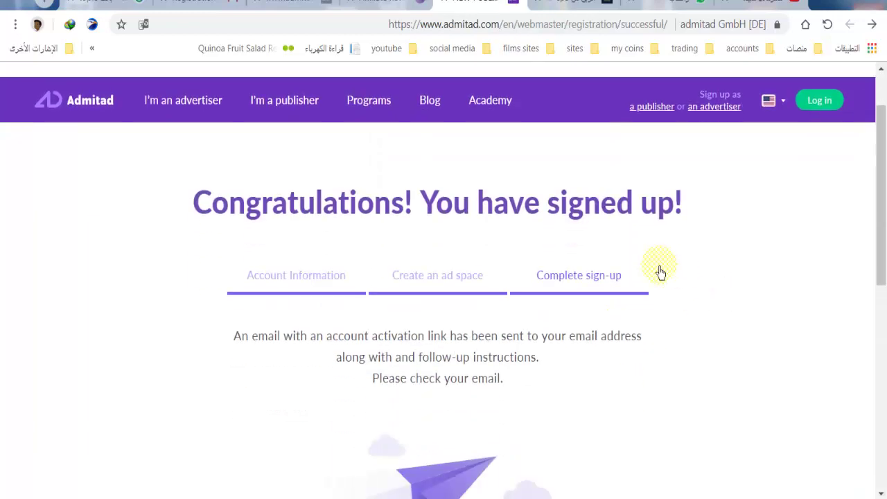
scroll(660, 272, down, 1)
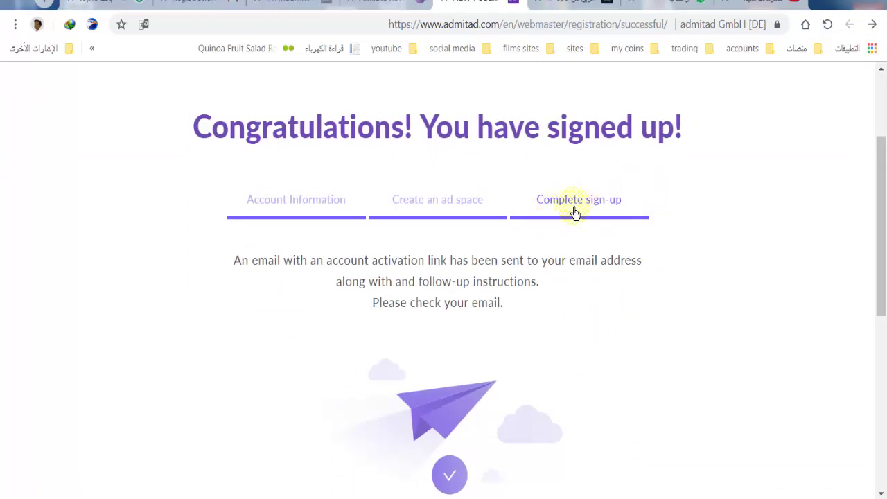
scroll(581, 221, down, 2)
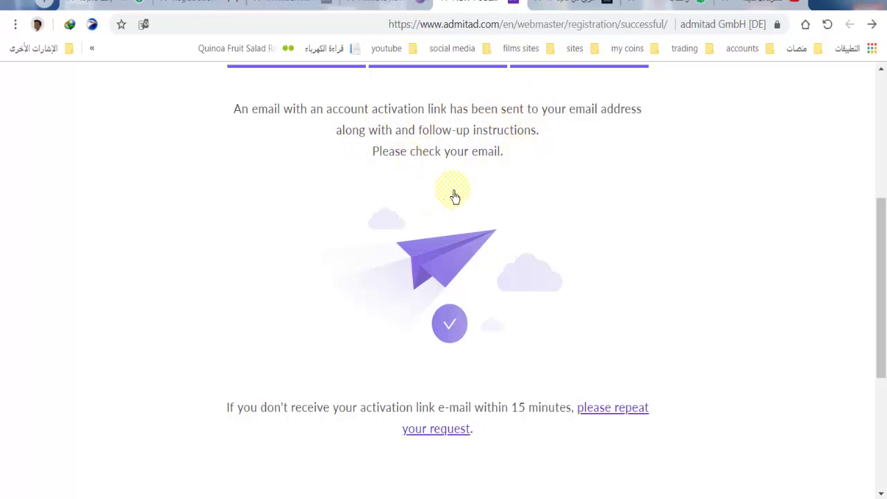
scroll(458, 205, down, 1)
scroll(483, 214, up, 1)
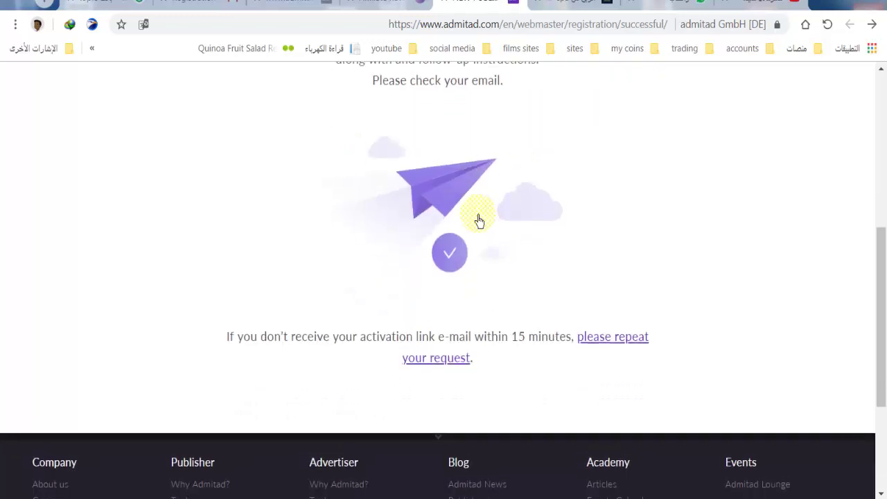
scroll(478, 221, up, 1)
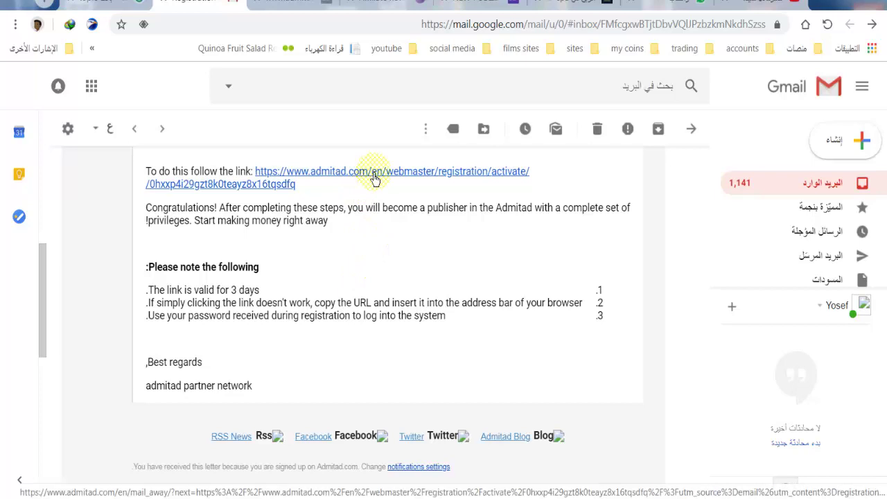
click(374, 178)
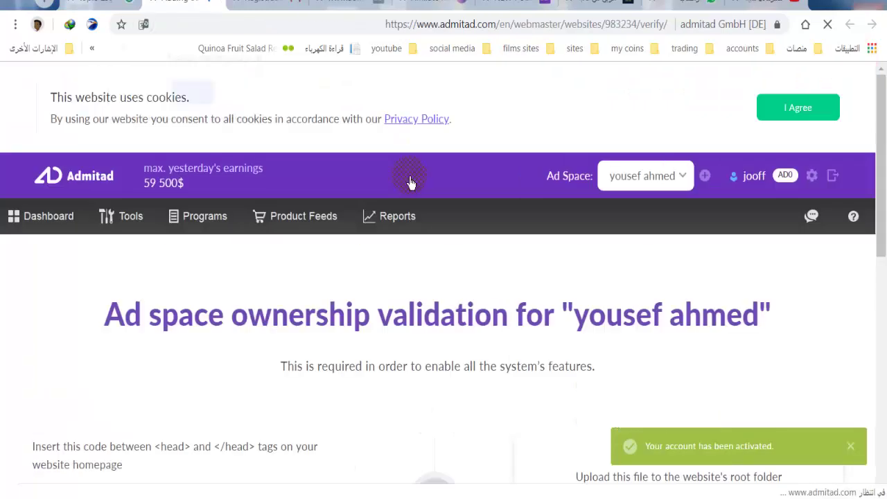
Copy the verification meta tag from Admitad's ad space ownership validation page.
click(120, 47)
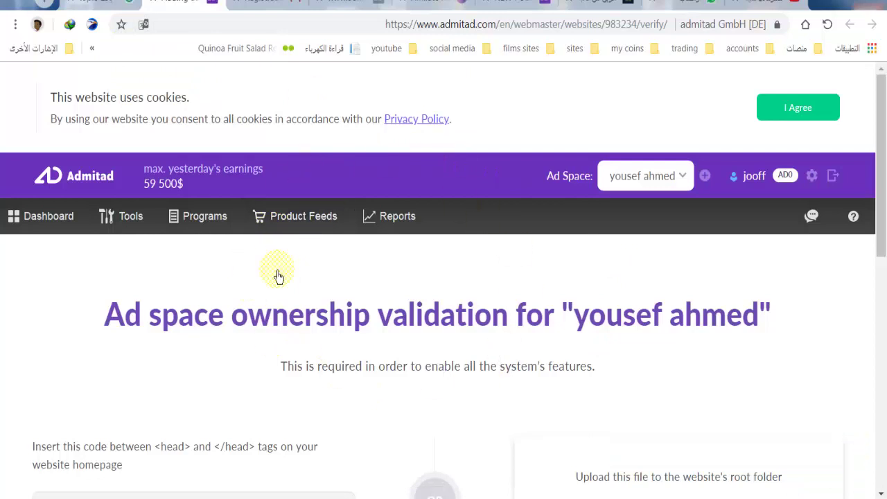
scroll(478, 289, down, 1)
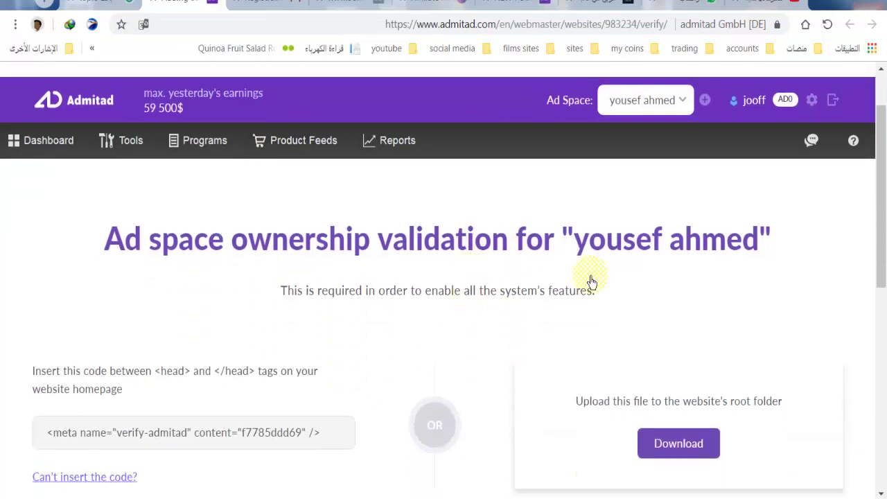
scroll(390, 360, down, 1)
scroll(430, 257, down, 1)
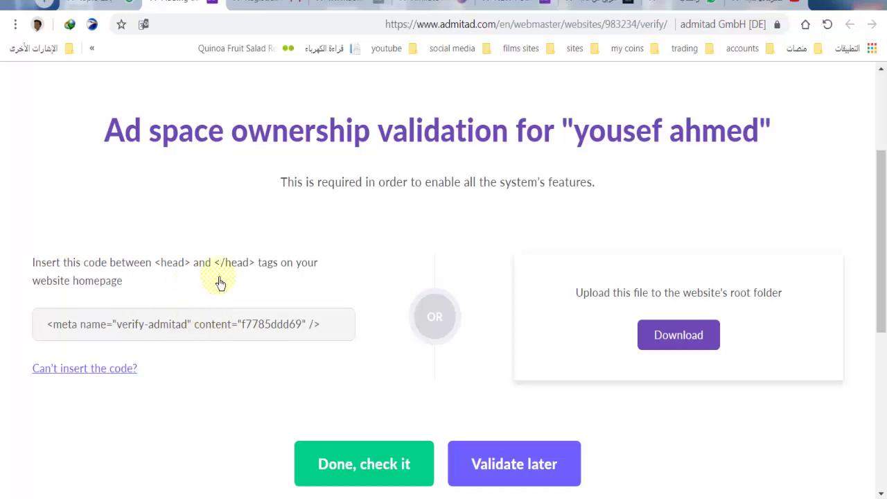
click(290, 333)
click(291, 332)
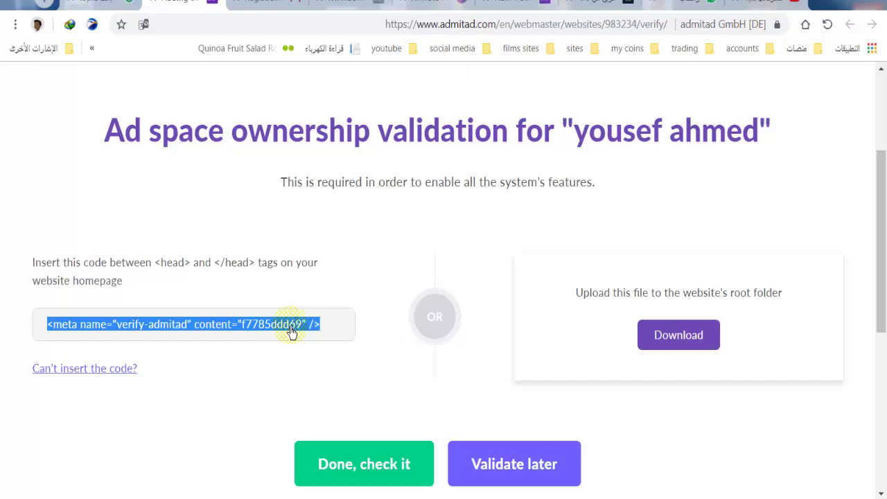
right_click(291, 332)
click(309, 346)
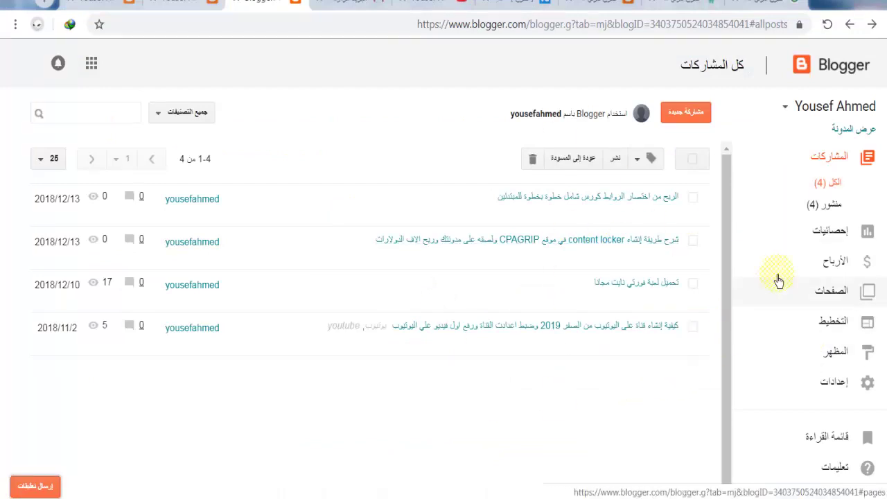
In the theme's Edit HTML, paste the meta tag on a new line after <head> and save.
click(831, 352)
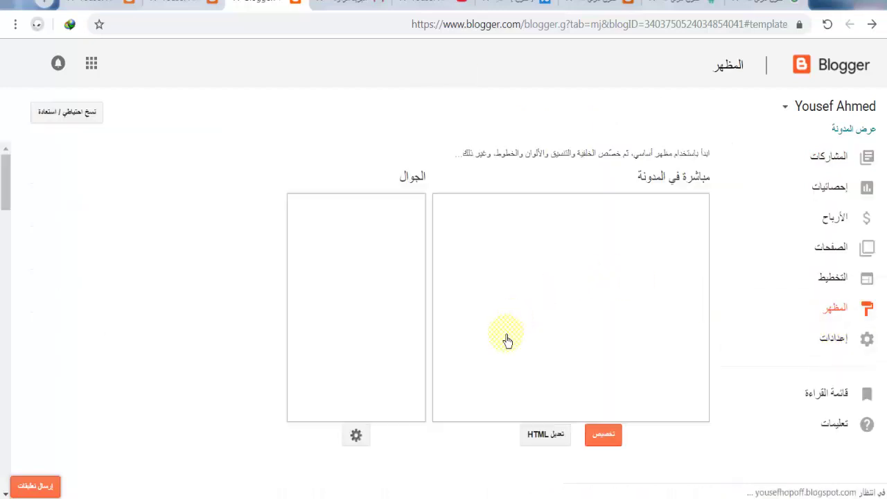
click(545, 437)
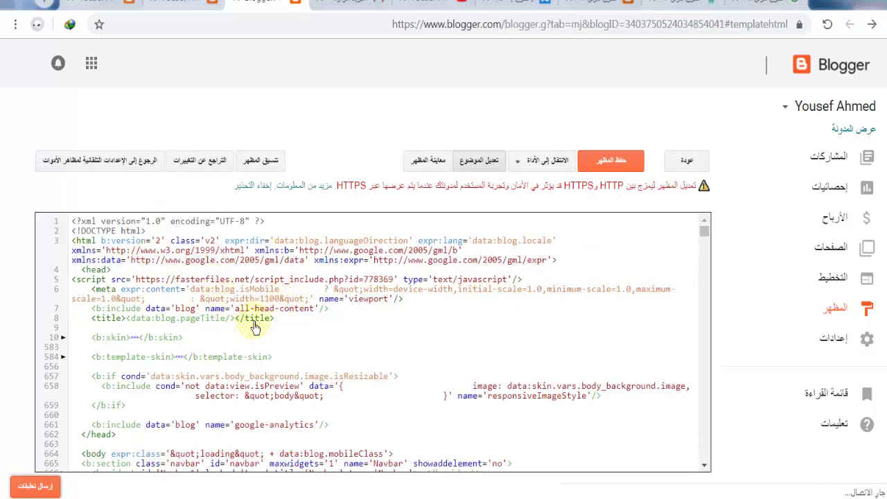
key(ctrl+f)
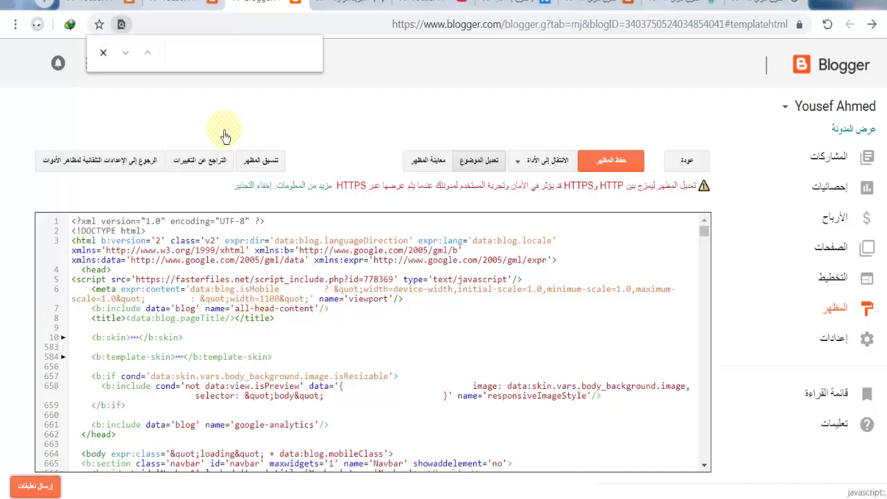
text(head)
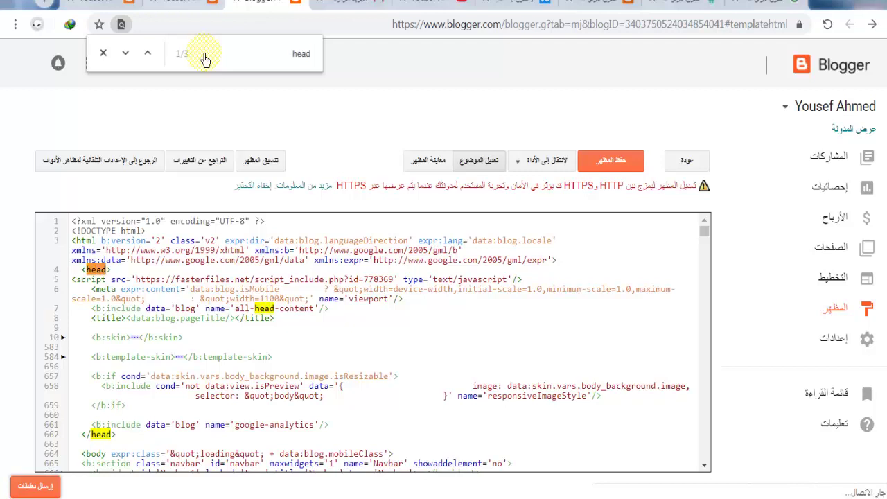
key(Return)
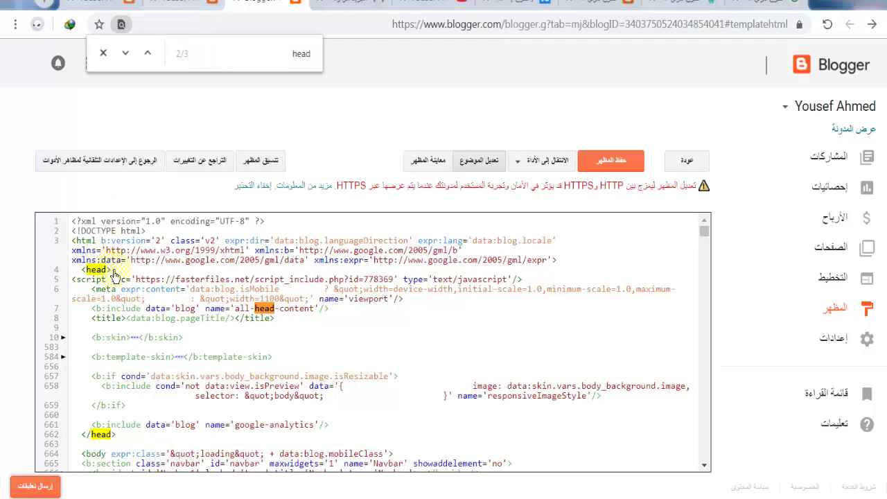
click(114, 273)
key(Return)
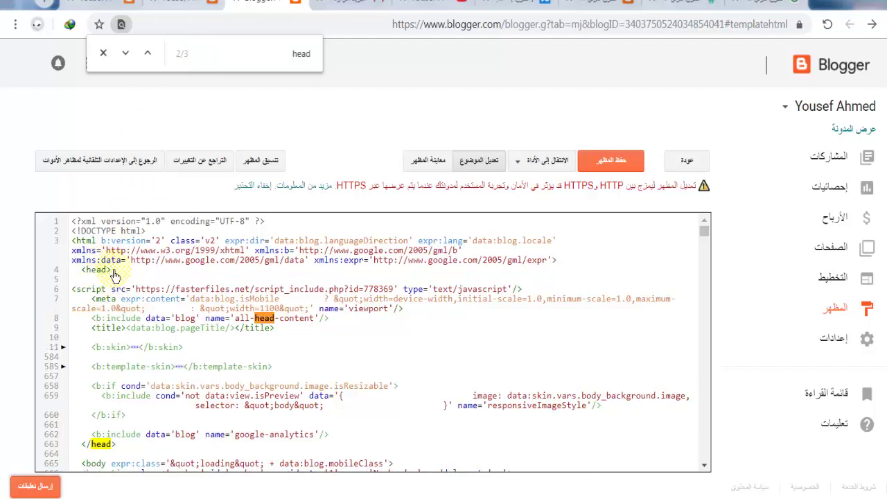
key(ctrl+v)
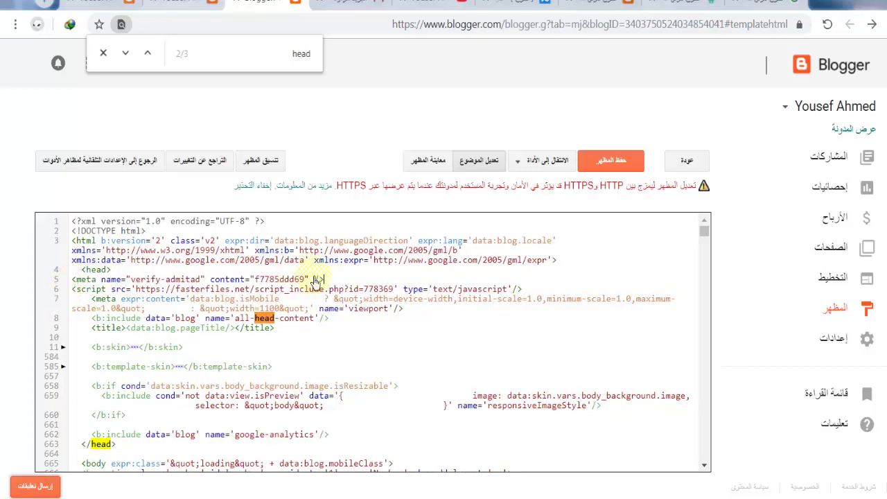
click(613, 162)
click(607, 169)
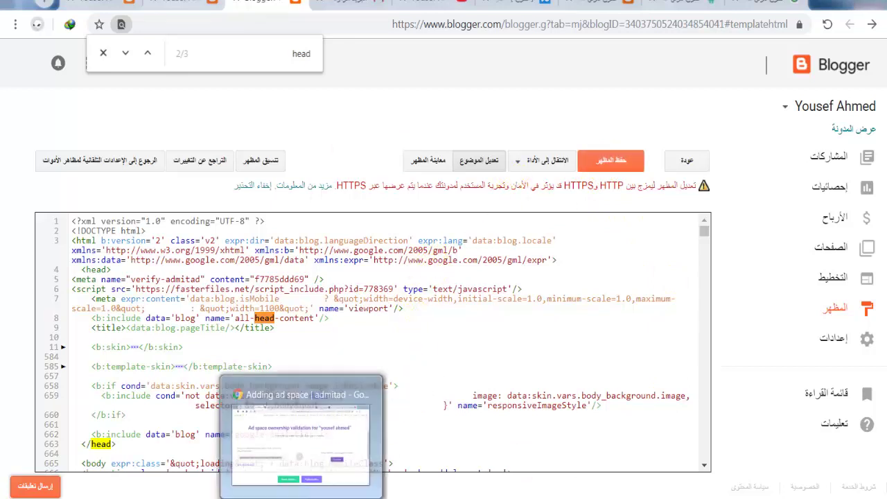
Back on the Admitad validation page, run the 'Done, check it' ownership check.
click(298, 392)
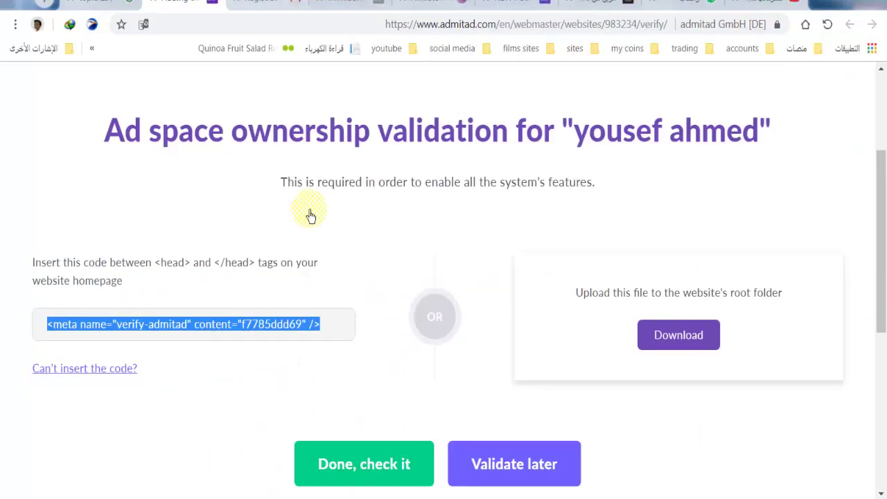
scroll(401, 284, down, 1)
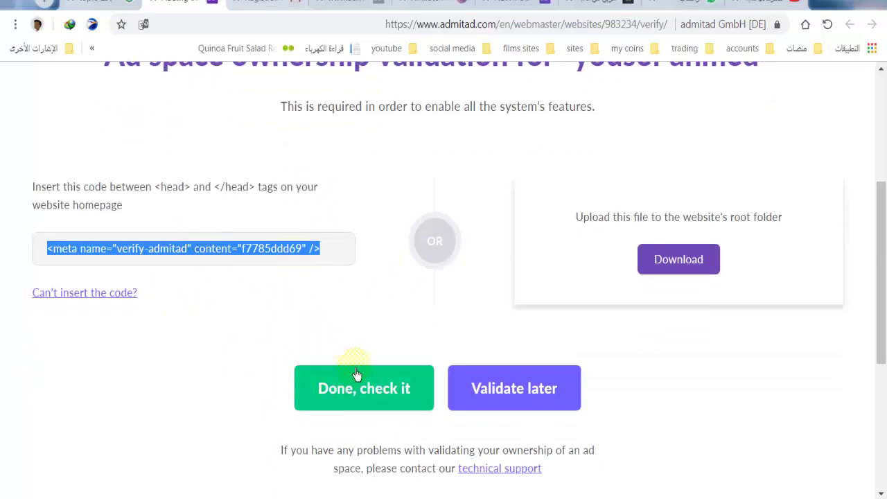
scroll(346, 359, up, 1)
scroll(353, 367, down, 1)
click(371, 394)
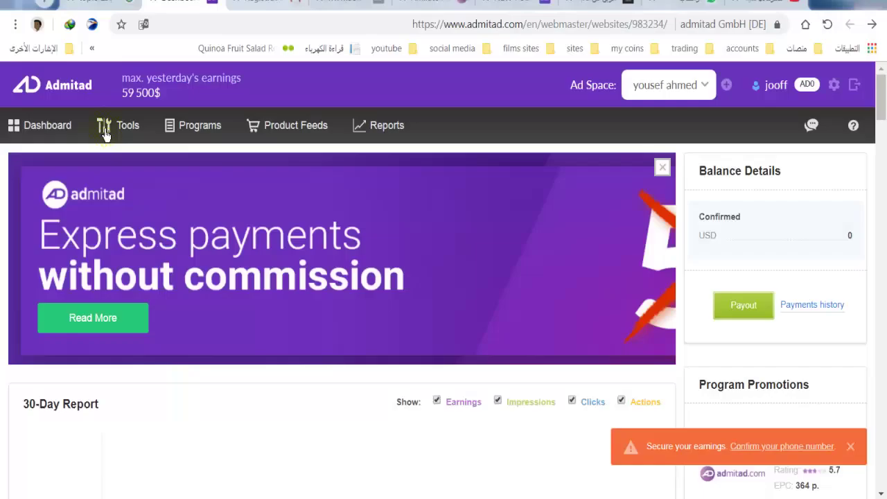
click(47, 130)
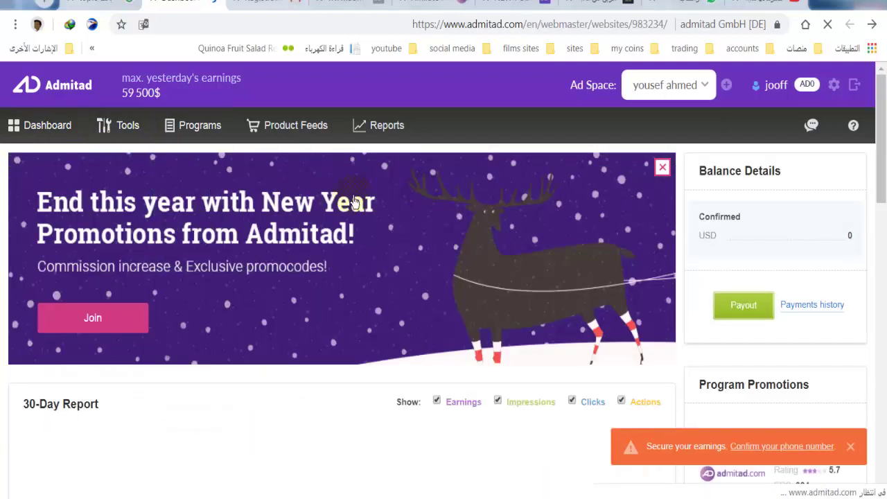
scroll(525, 238, down, 2)
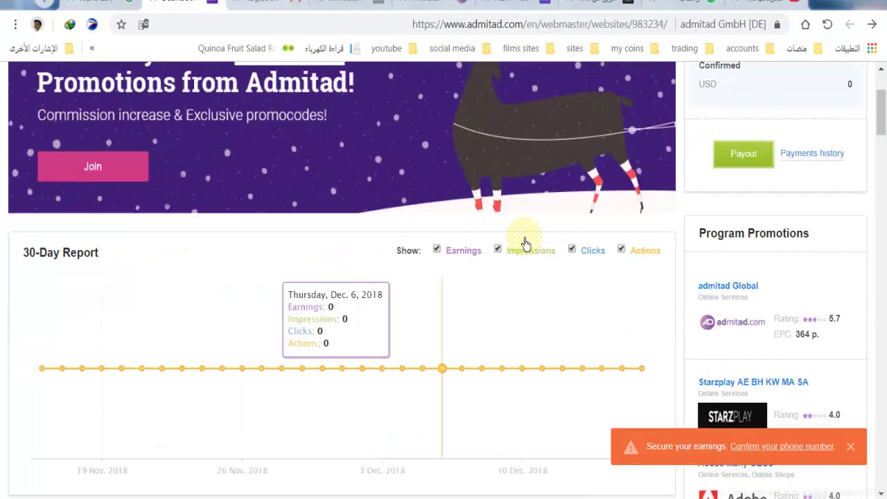
scroll(572, 286, down, 3)
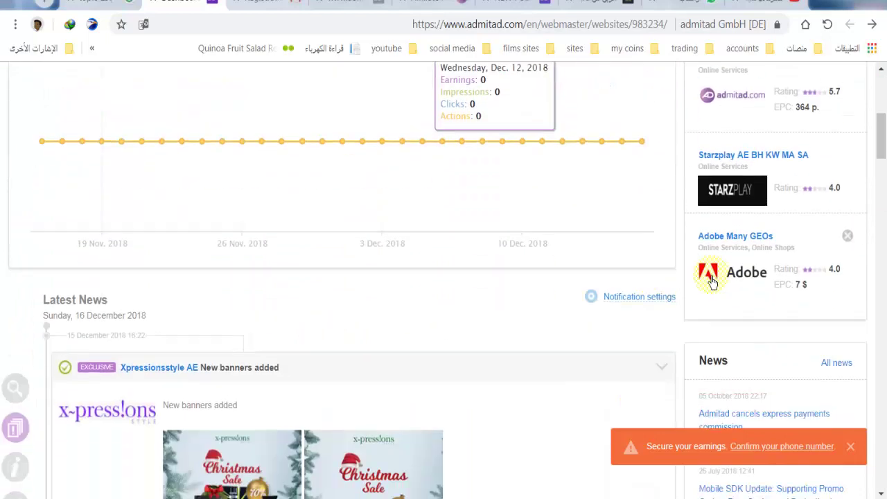
scroll(583, 235, up, 1)
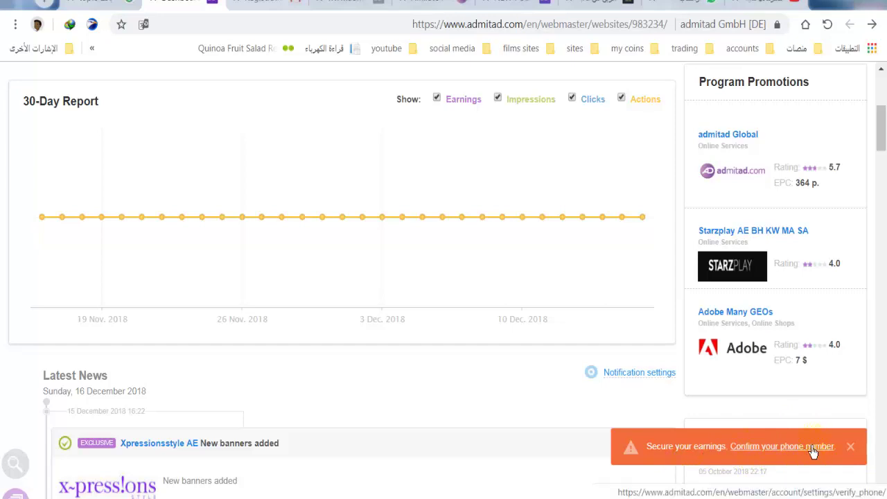
scroll(772, 378, up, 3)
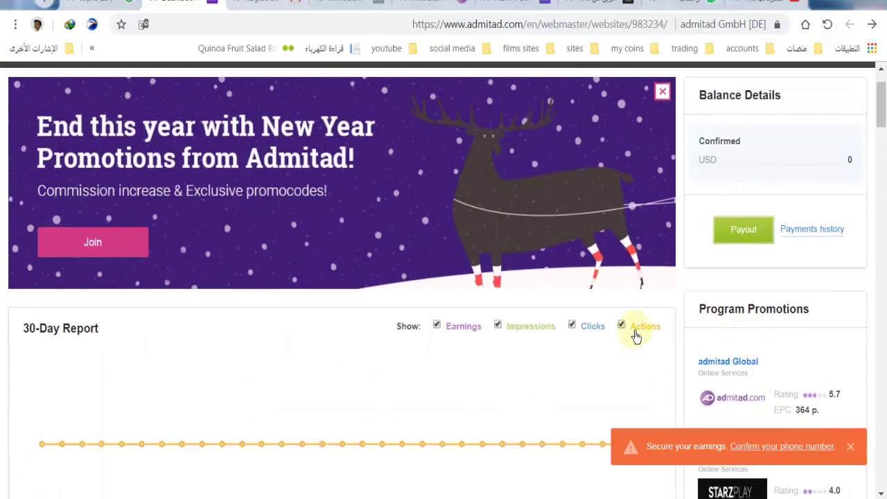
scroll(636, 336, up, 1)
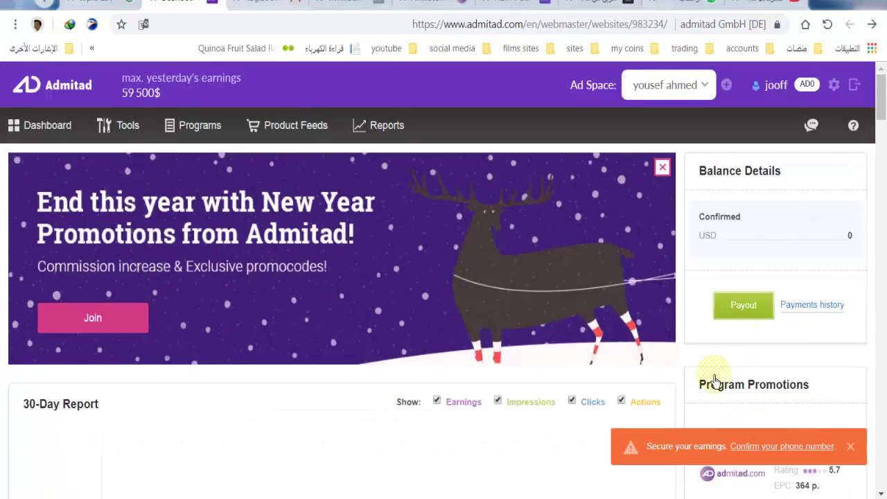
Request an SMS code for the mobile number and confirm the phone with the received code.
click(763, 447)
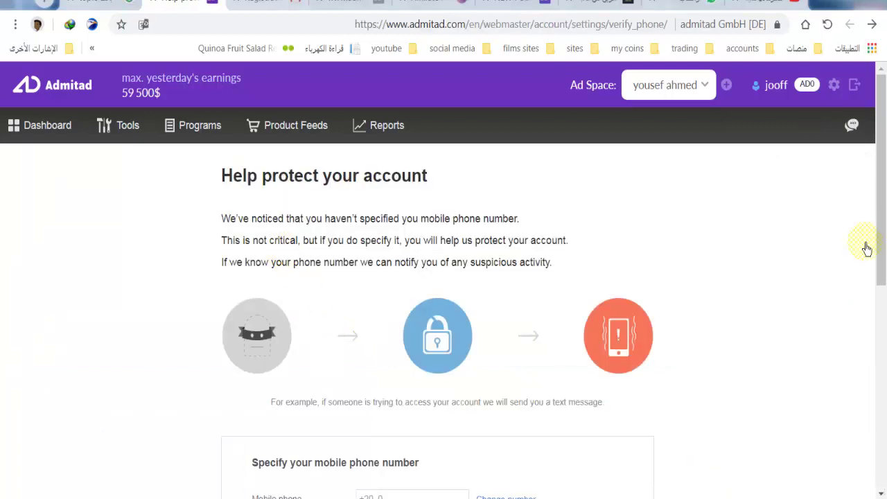
drag(879, 231, 883, 298)
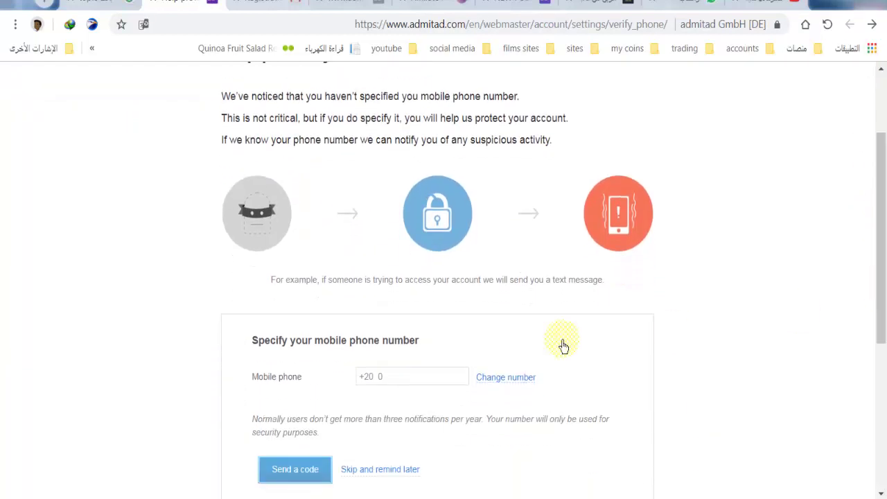
click(415, 381)
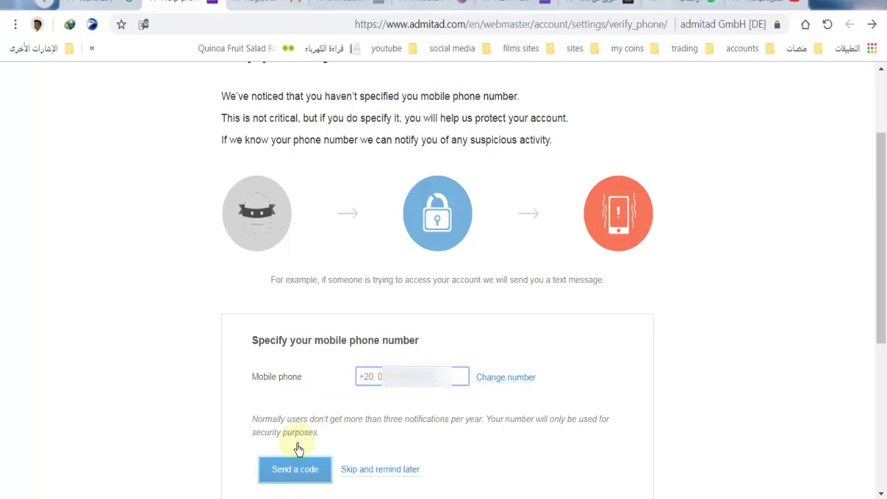
click(298, 482)
click(297, 476)
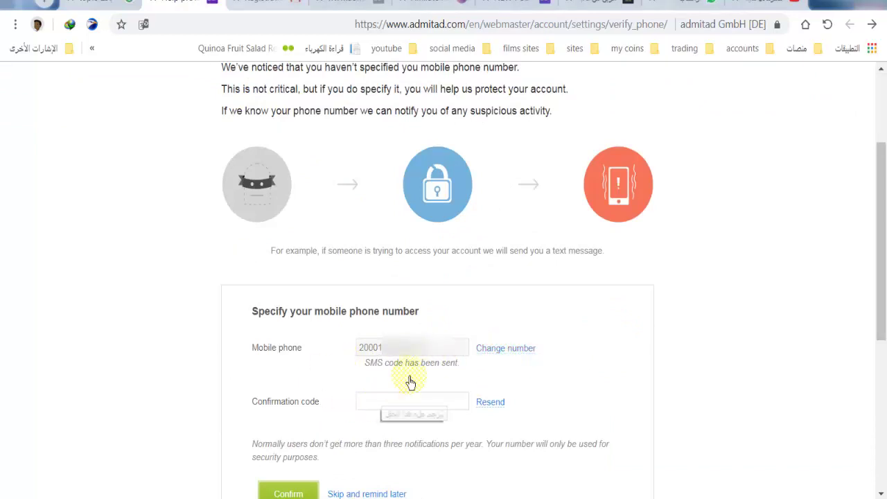
click(372, 407)
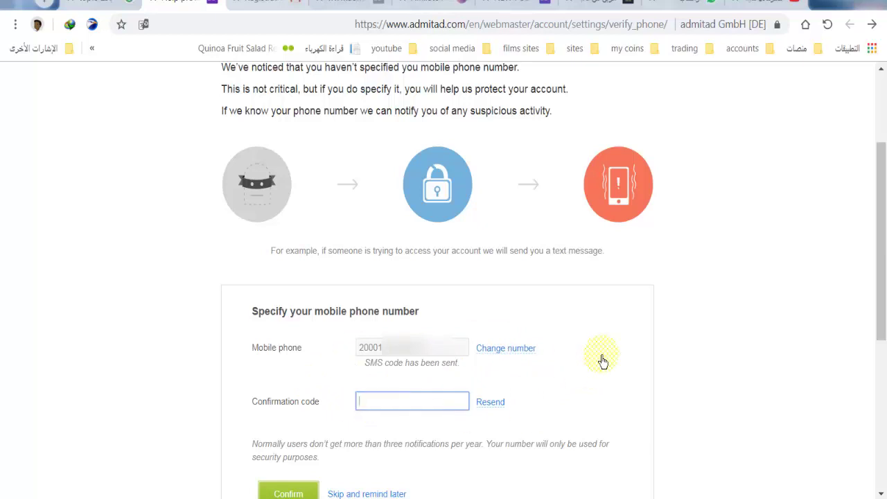
click(288, 491)
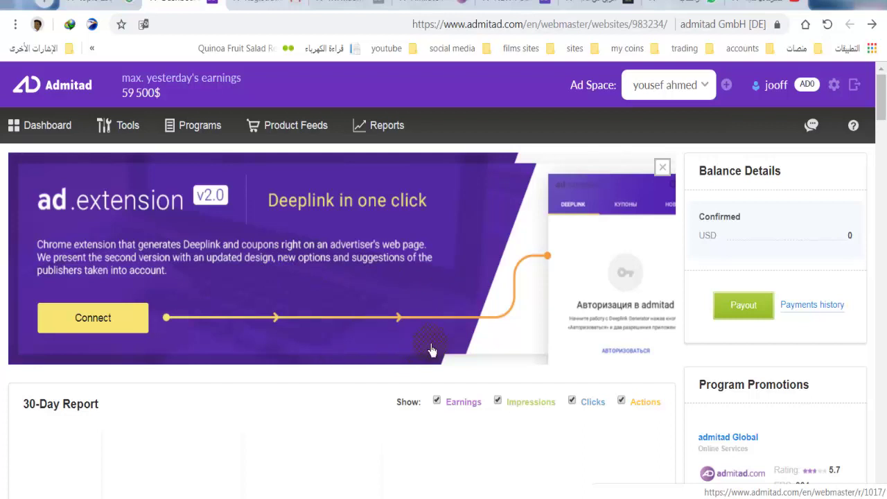
Review the 30-Day Report and show the Withdraw money details: 0 USD available, 20 USD minimum.
mouse_move(438, 451)
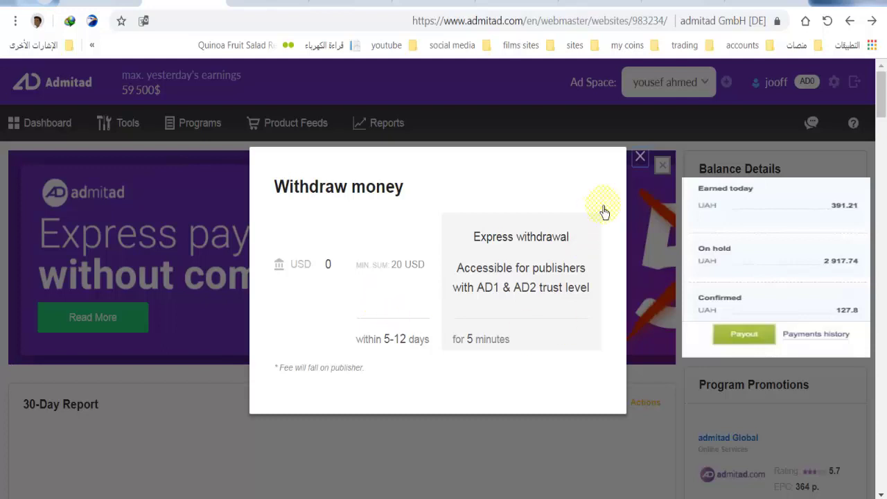
Close the Withdraw money dialog to get back to the publisher dashboard.
click(640, 157)
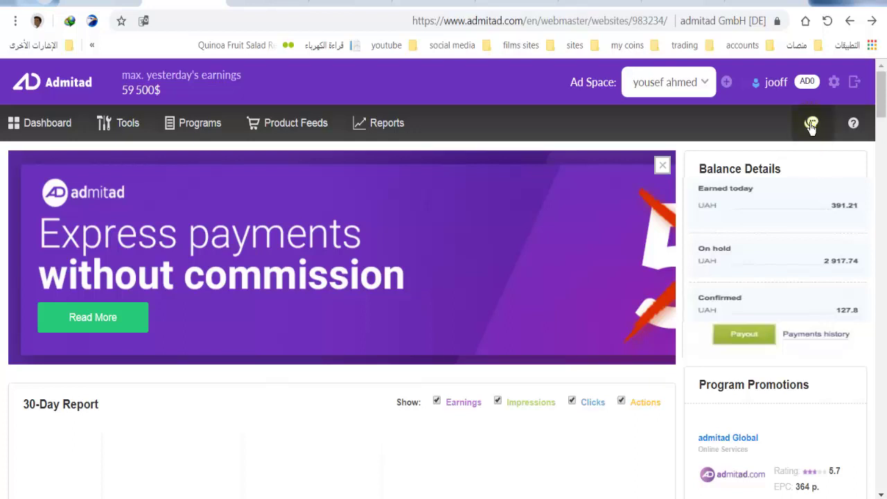
click(834, 85)
scroll(597, 242, down, 6)
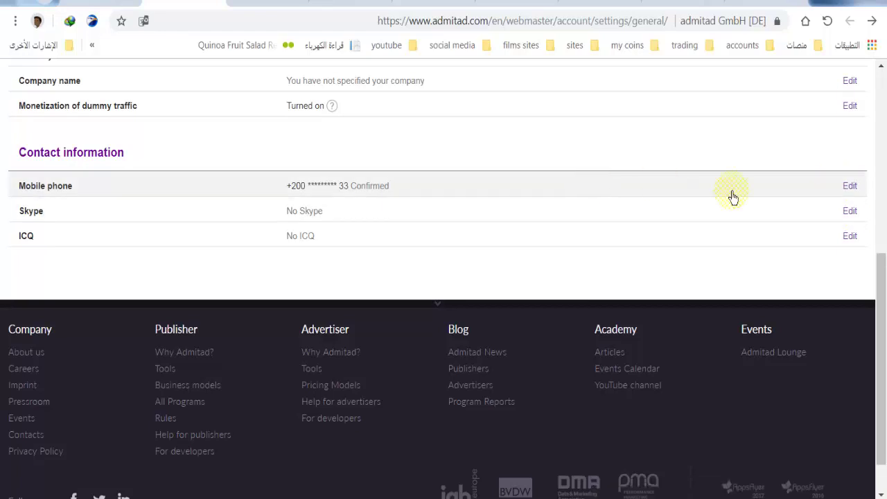
click(870, 20)
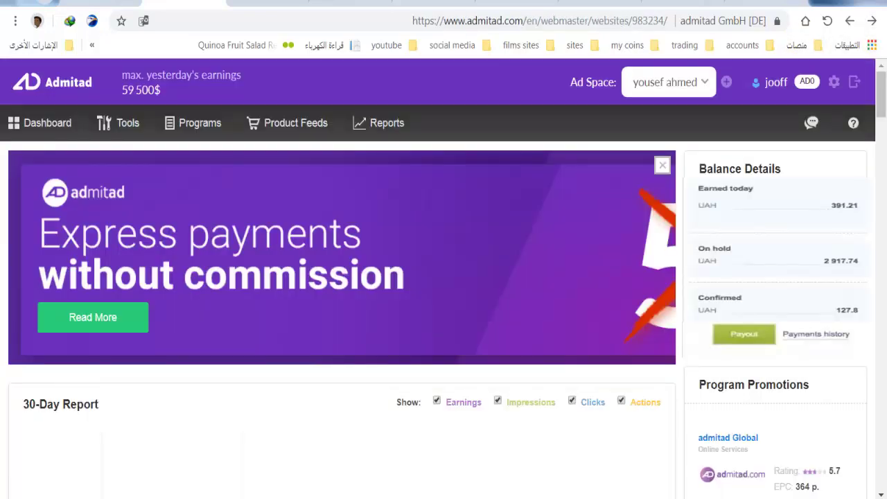
Create a support ticket with topic 'affiliate mangert' requesting an affiliate manager.
click(809, 126)
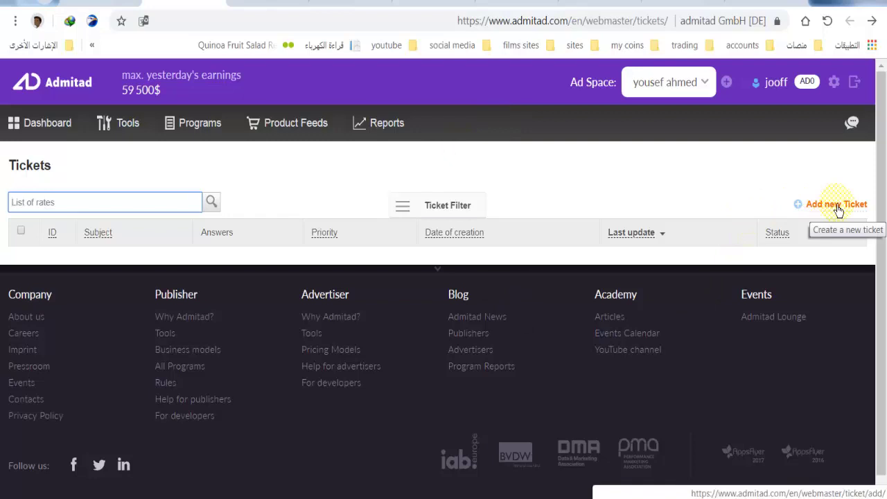
click(837, 206)
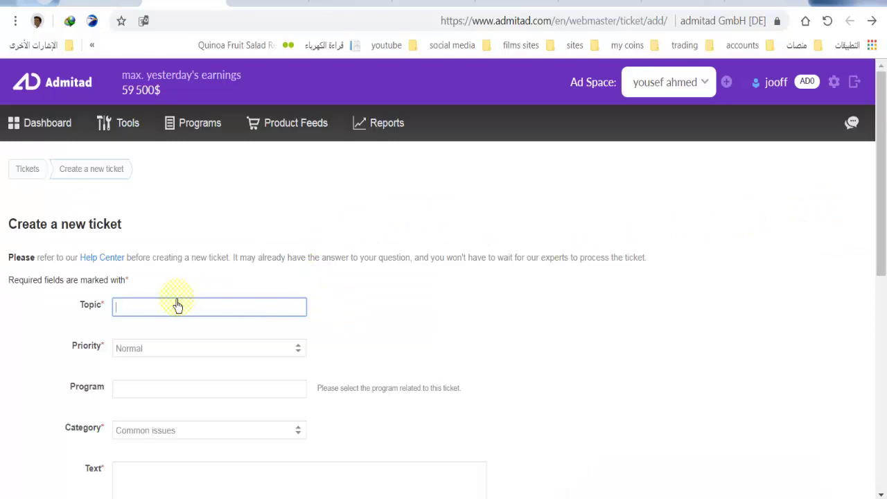
scroll(174, 301, down, 1)
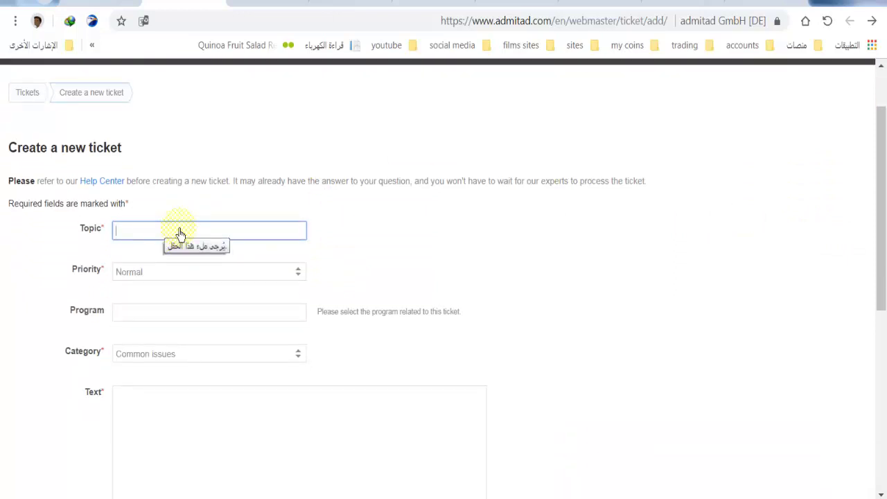
scroll(182, 277, down, 1)
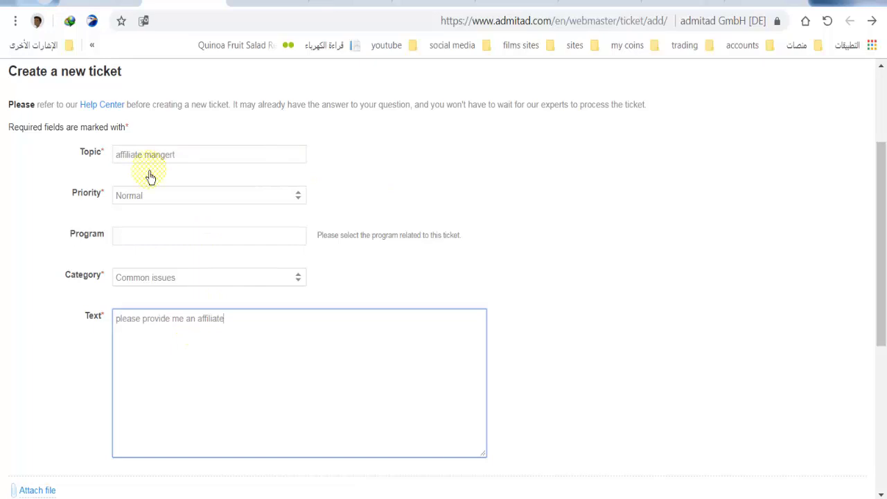
scroll(171, 337, down, 1)
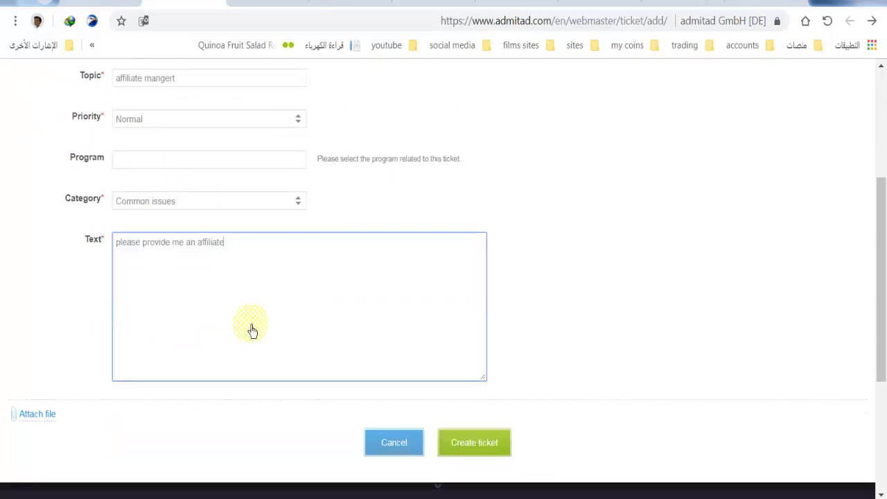
click(473, 447)
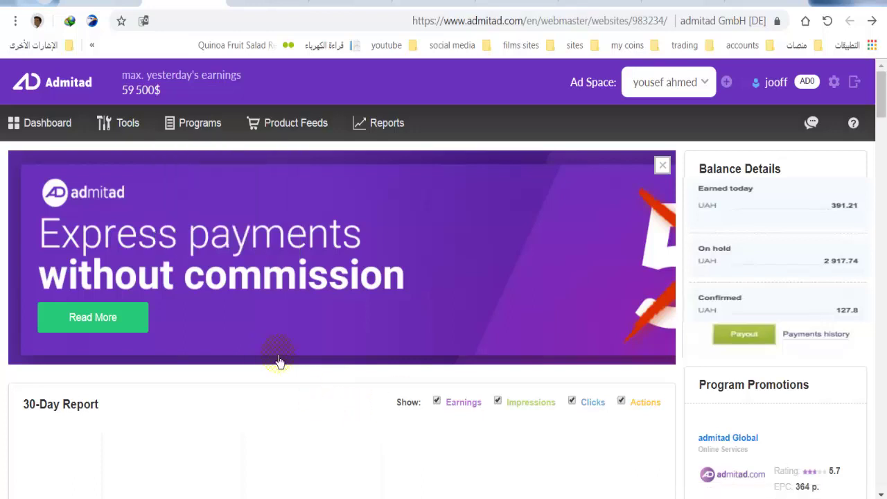
Expand the Programs menu in the top navigation bar.
mouse_move(196, 139)
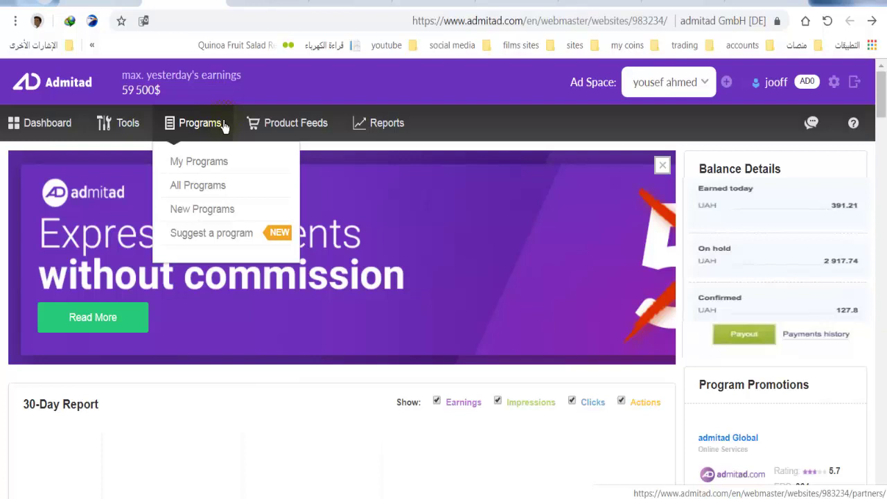
Open the All Programs catalogue, showing 306 programs sorted by rating.
click(209, 165)
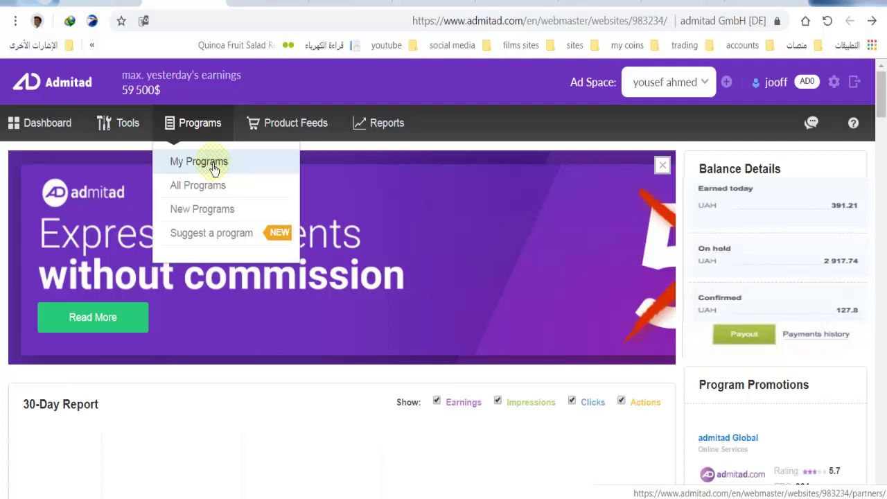
click(208, 185)
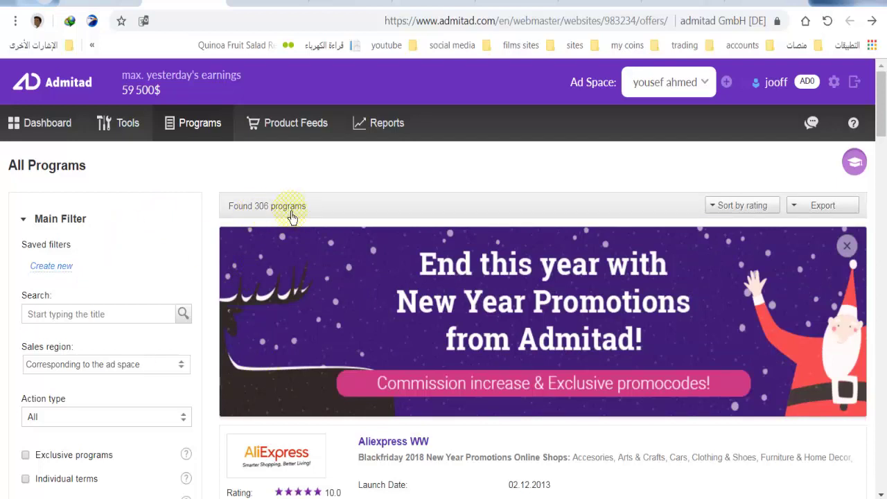
Scroll the catalogue and expand the Sales region dropdown in Main Filter.
scroll(143, 340, down, 1)
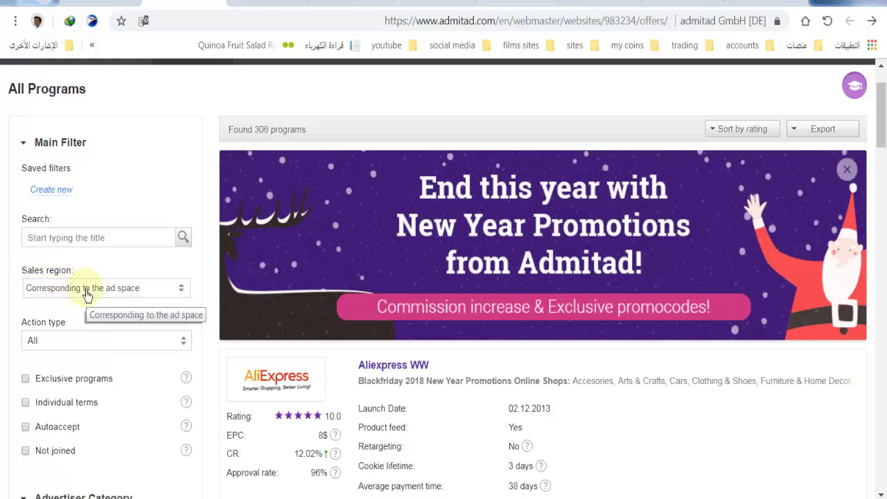
click(161, 289)
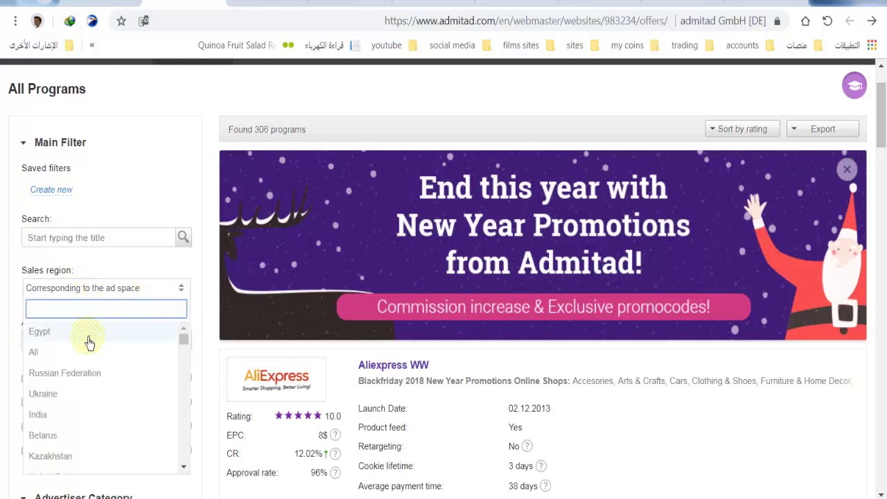
Set the sales region to All, listing 1 670 programs.
click(69, 352)
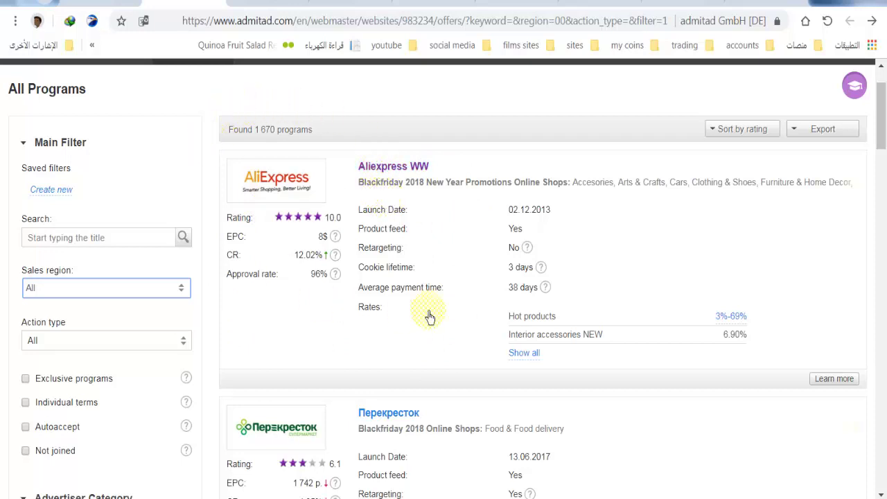
scroll(201, 331, down, 1)
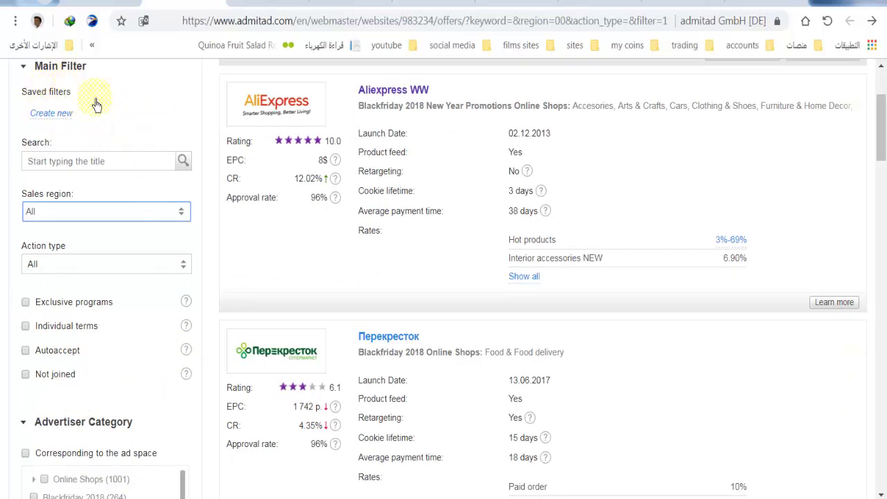
scroll(120, 406, down, 3)
scroll(109, 182, up, 5)
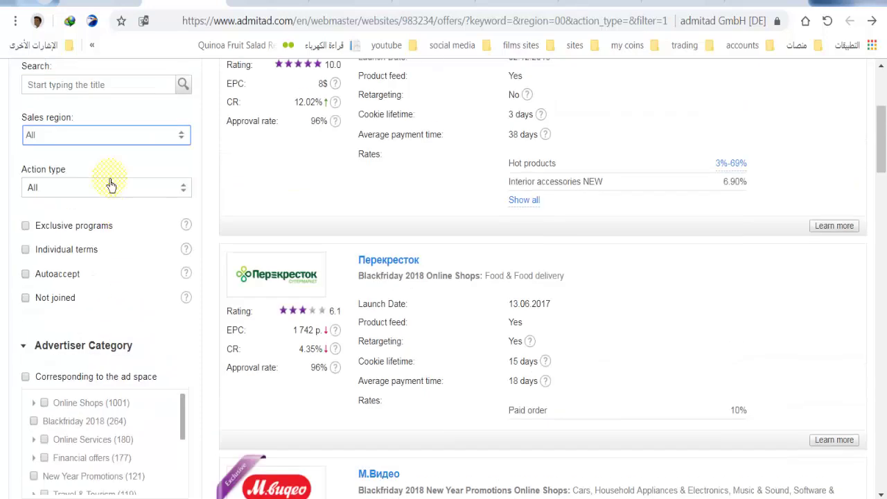
scroll(105, 190, down, 12)
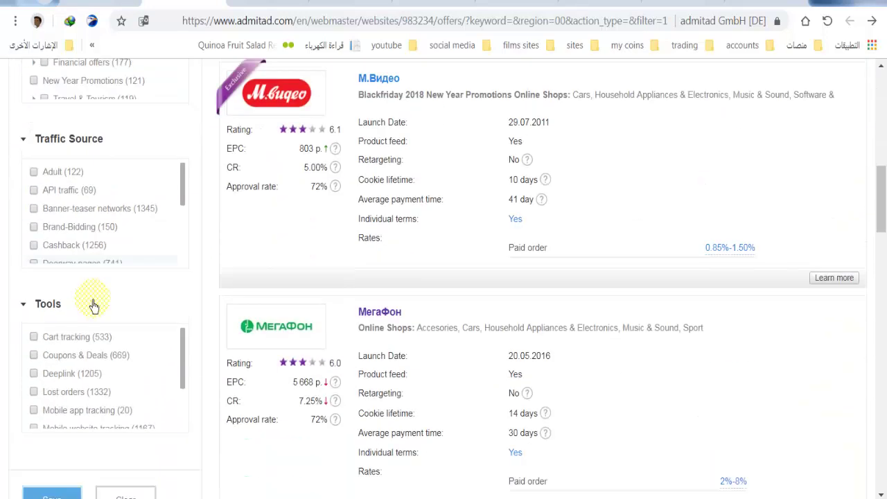
scroll(86, 347, up, 5)
scroll(109, 261, up, 1)
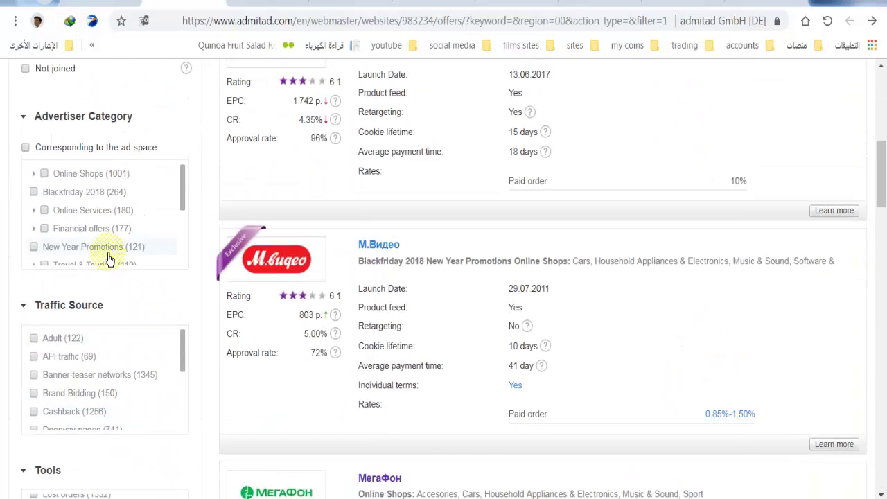
scroll(132, 170, up, 4)
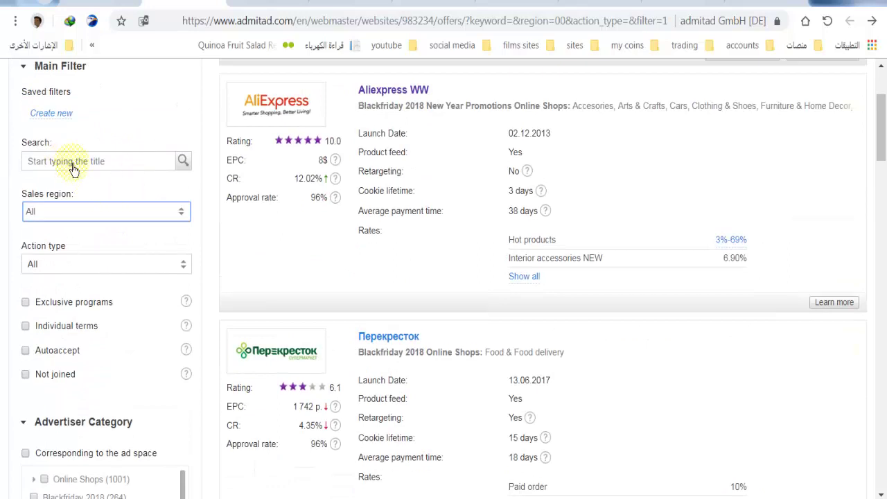
click(73, 169)
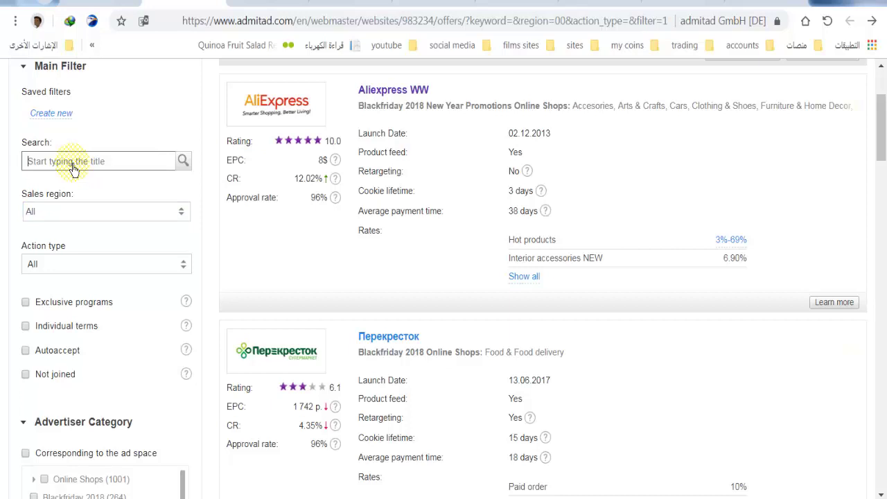
scroll(78, 172, down, 1)
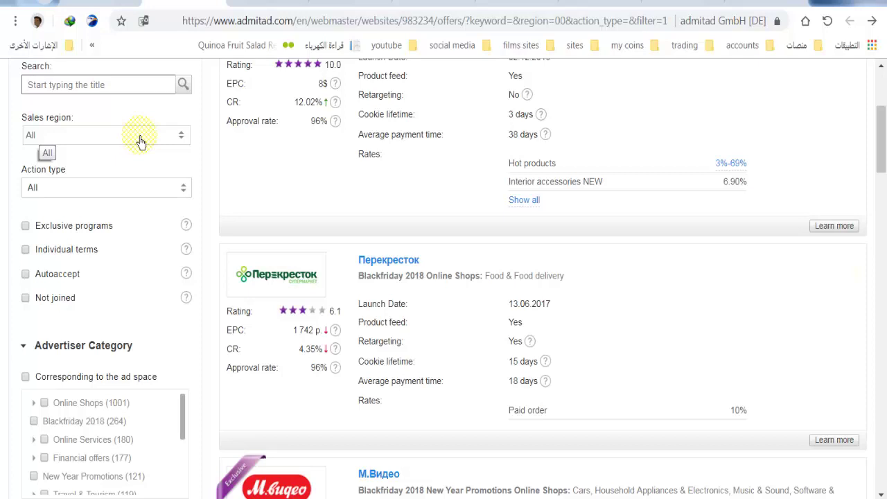
Try the Egypt sales region filter, then switch the sales region back to All.
click(141, 142)
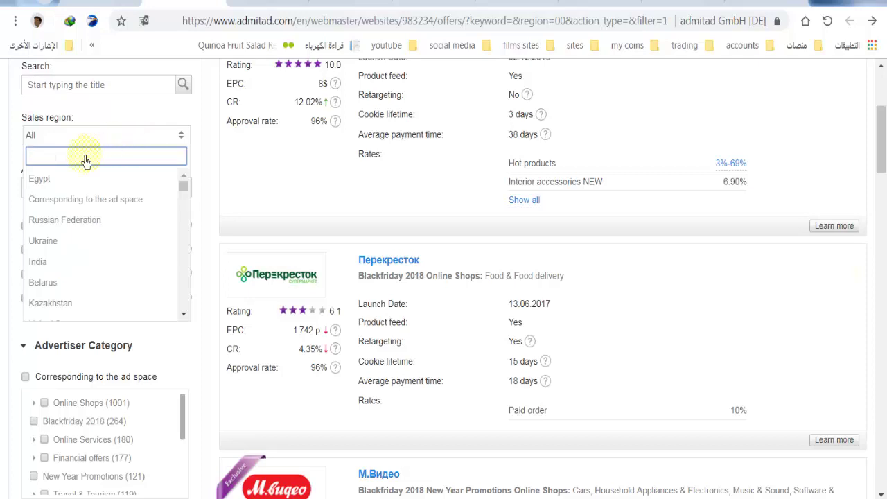
click(51, 182)
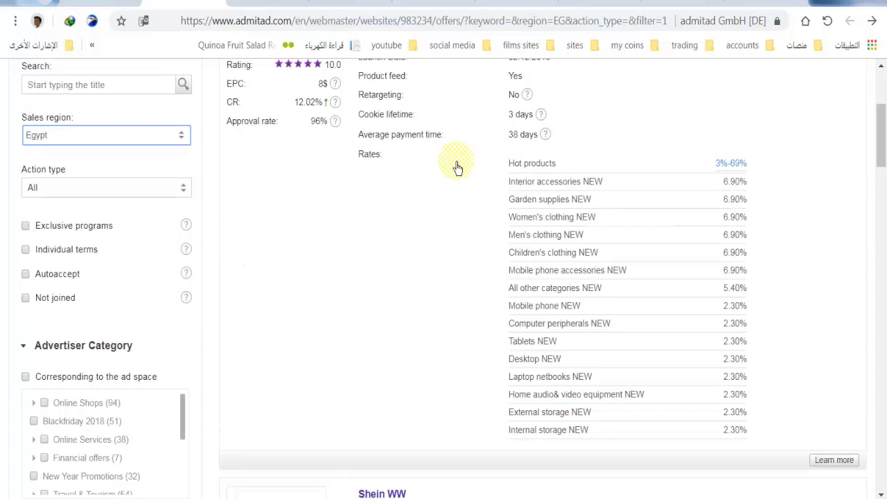
scroll(416, 257, up, 3)
scroll(357, 313, down, 1)
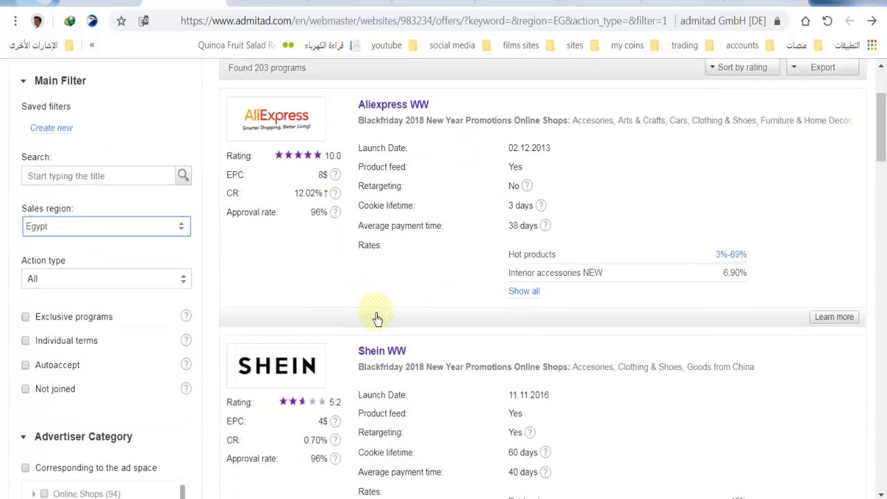
scroll(376, 319, down, 1)
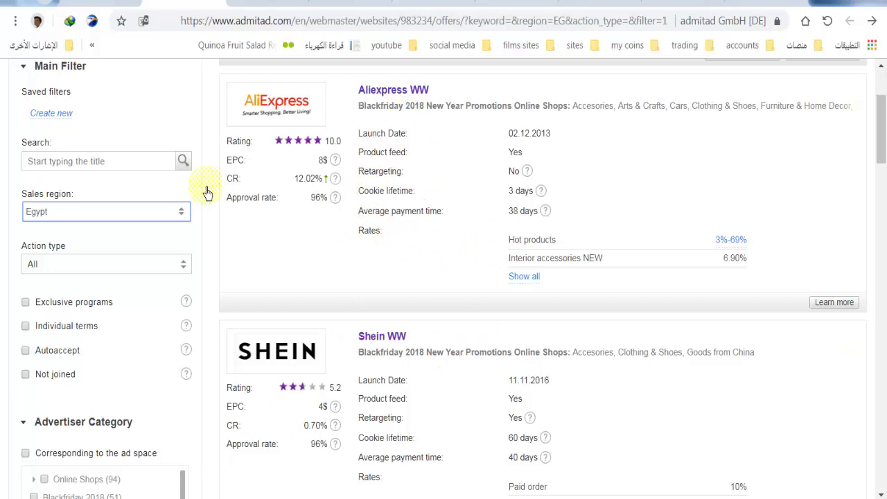
click(179, 214)
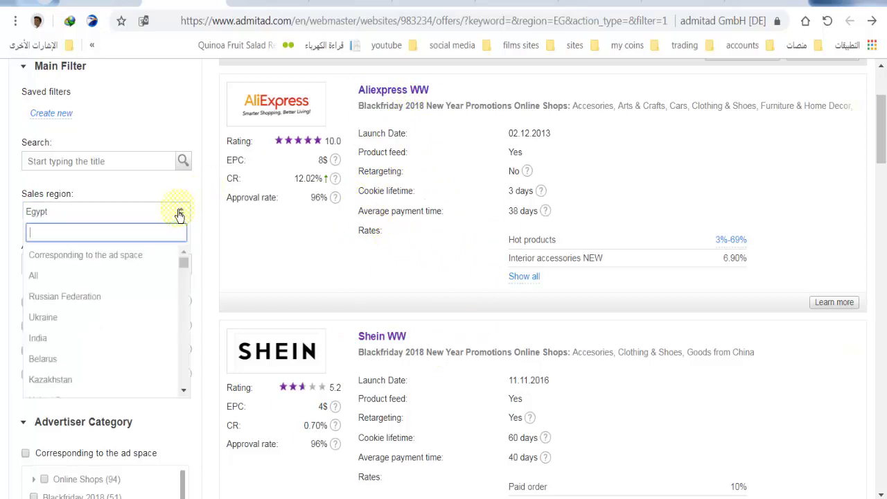
click(115, 276)
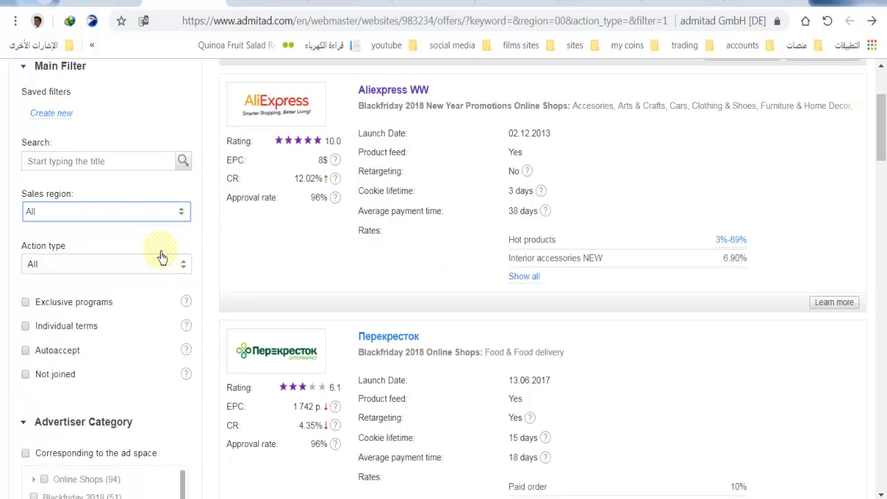
scroll(402, 258, down, 1)
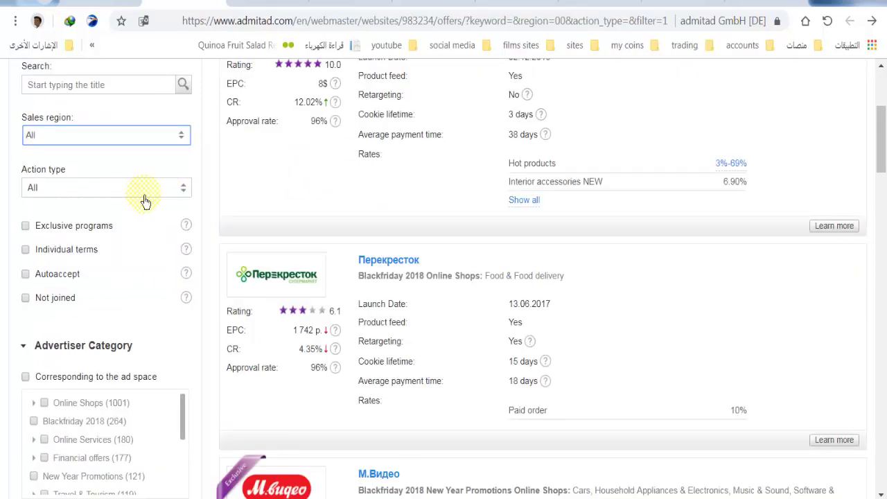
Filter programs by action type, trying Lead before settling on Sale.
click(143, 200)
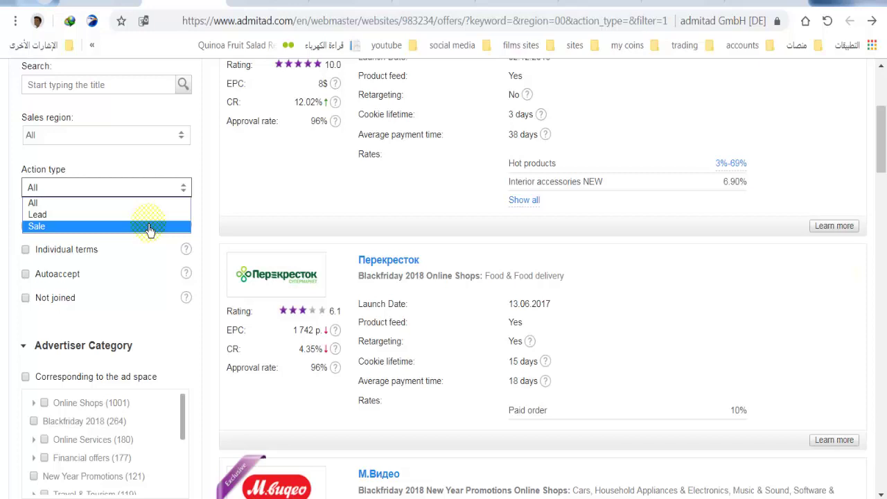
click(182, 254)
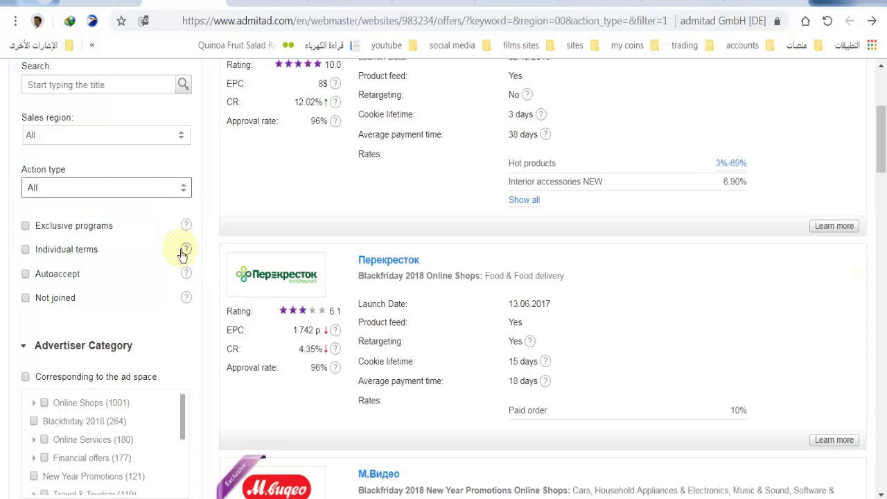
click(144, 188)
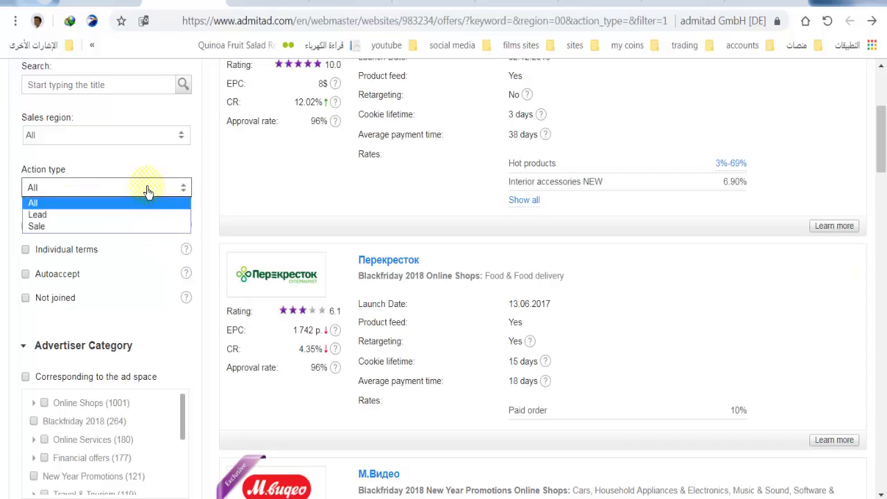
click(119, 219)
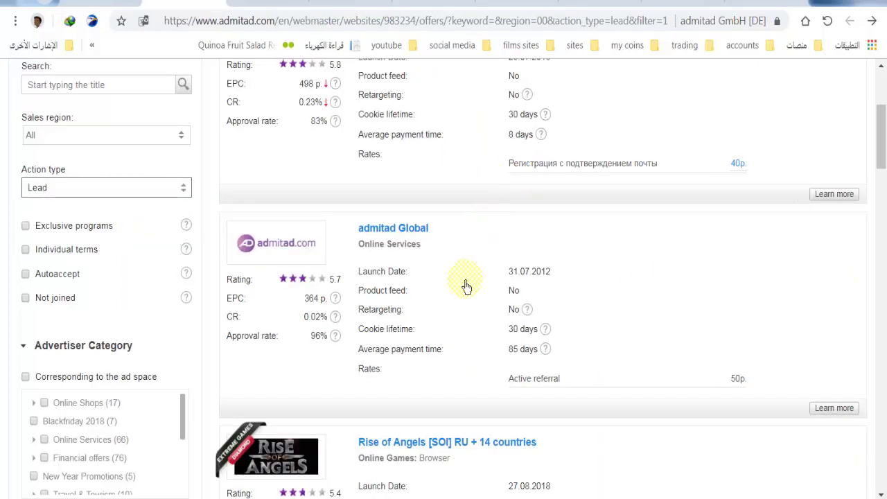
click(124, 189)
click(93, 226)
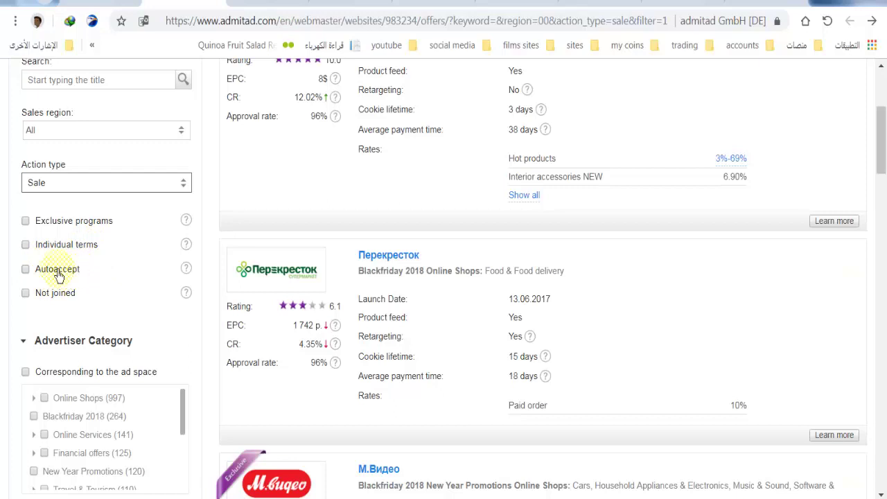
Tick Autoaccept to leave 576 Online Shops, 57 Online Services and 26 Financial programs.
click(25, 270)
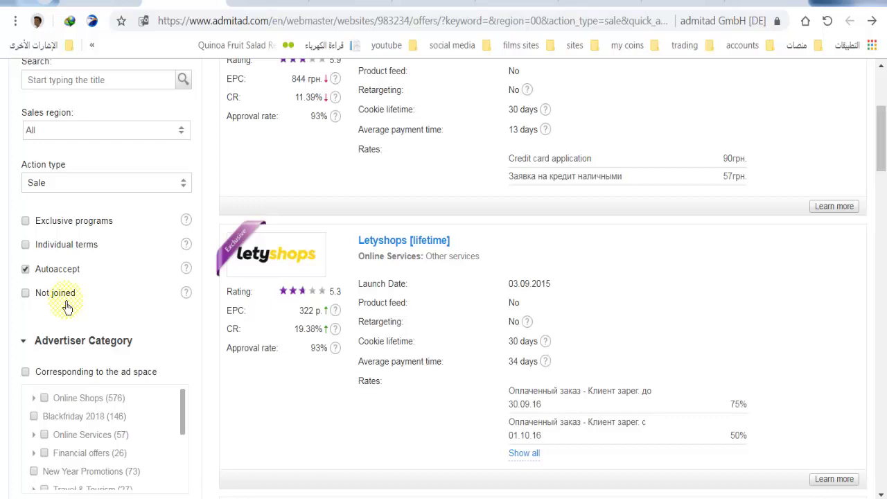
scroll(55, 288, down, 1)
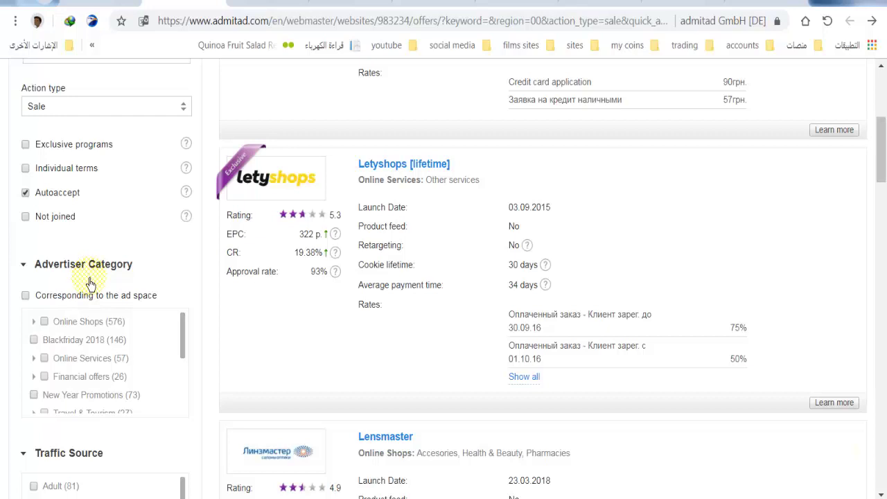
Tick the Online Services advertiser category to narrow the list to 57 programs.
scroll(89, 284, down, 1)
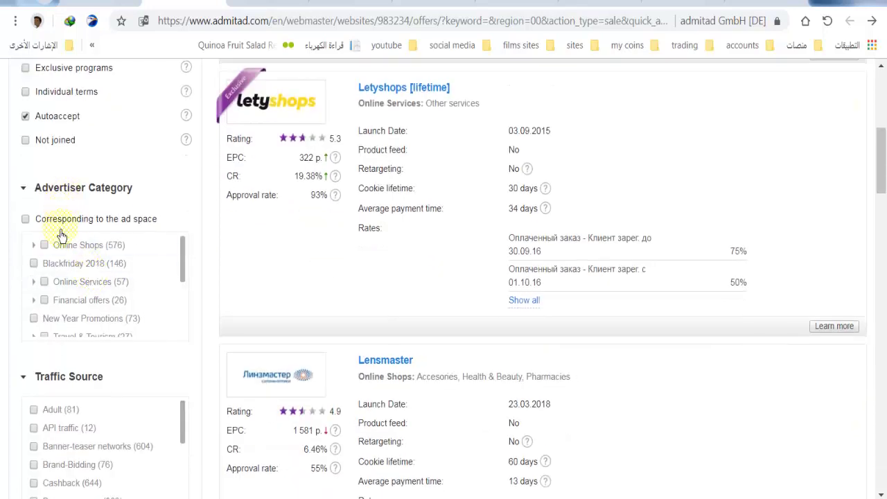
scroll(45, 274, down, 3)
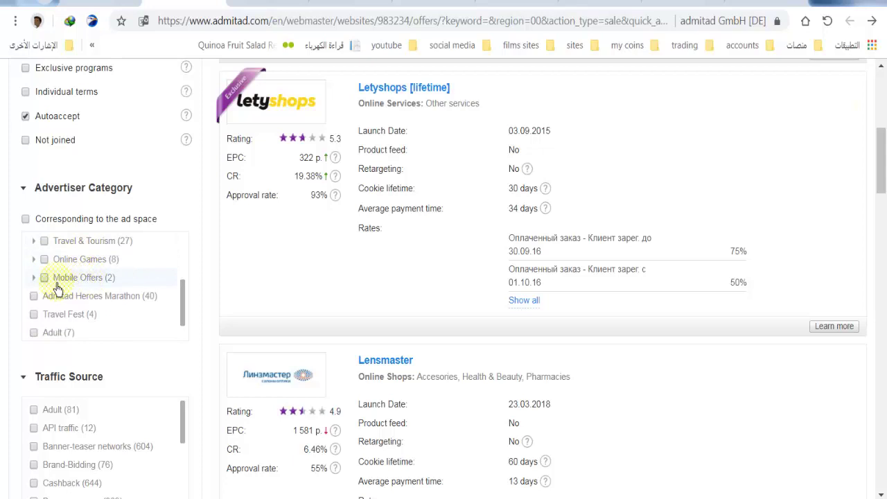
scroll(87, 282, down, 1)
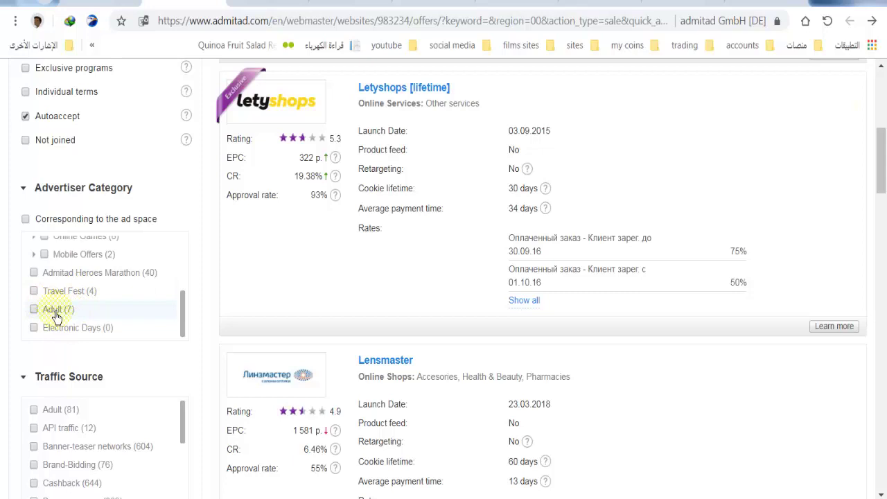
scroll(55, 315, up, 5)
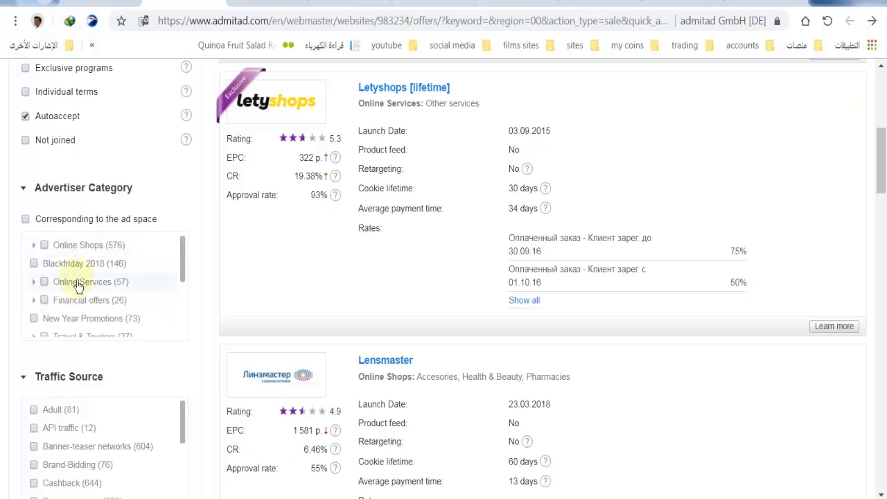
click(80, 284)
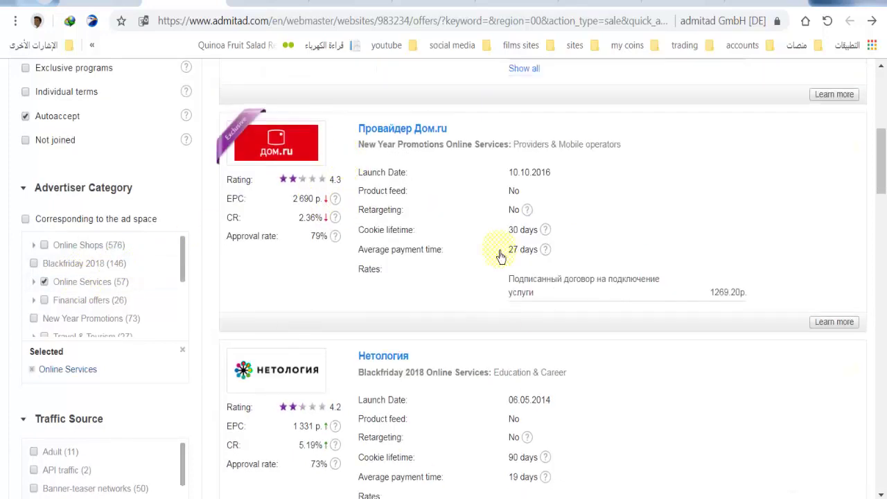
scroll(496, 280, down, 2)
scroll(496, 280, down, 3)
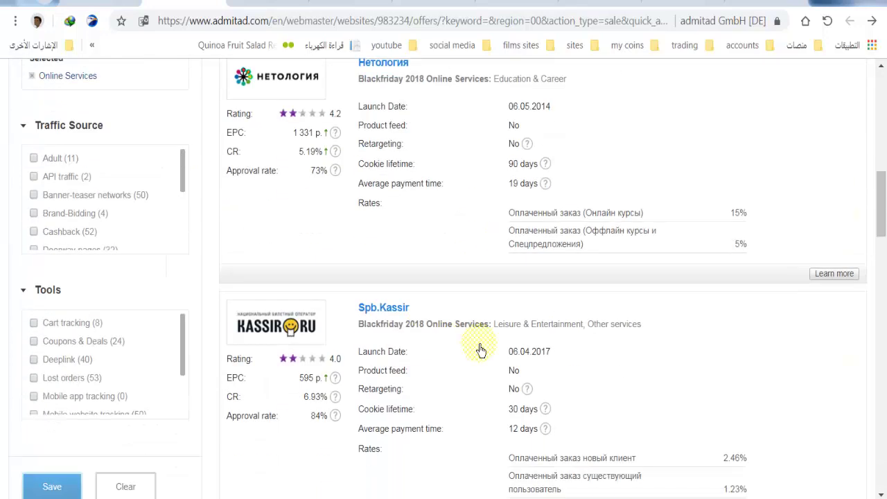
scroll(466, 297, up, 4)
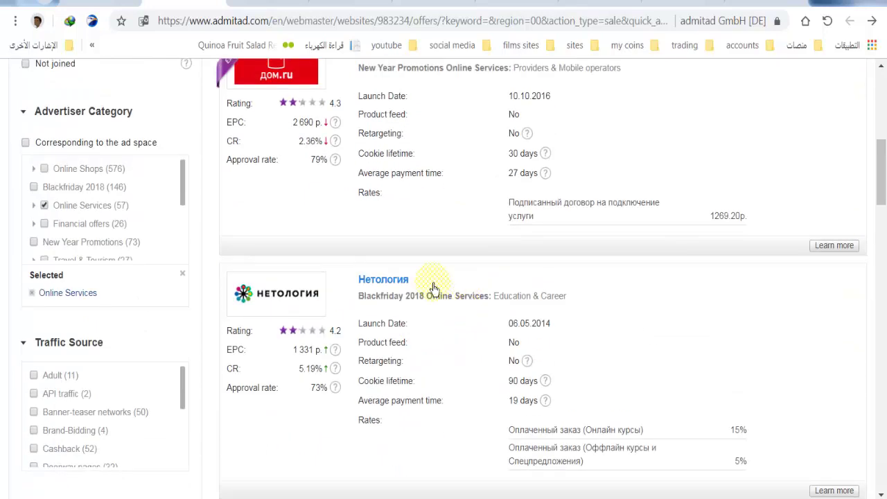
scroll(208, 271, down, 1)
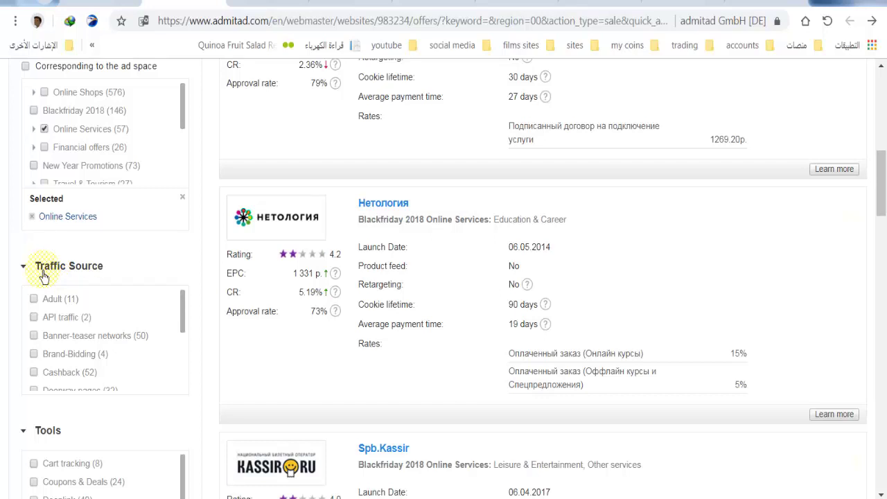
Add the YouTube Channel traffic-source filter, cutting Online Services to 49 programs.
drag(180, 323, 184, 382)
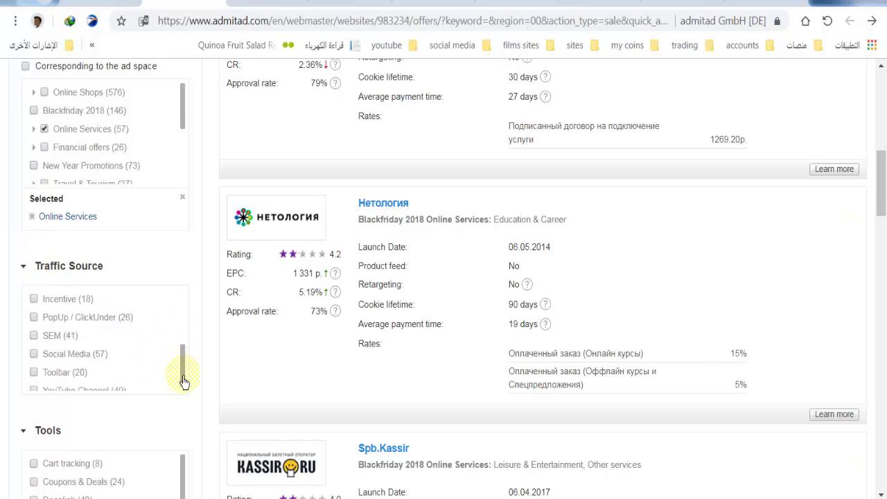
click(104, 383)
scroll(138, 207, down, 2)
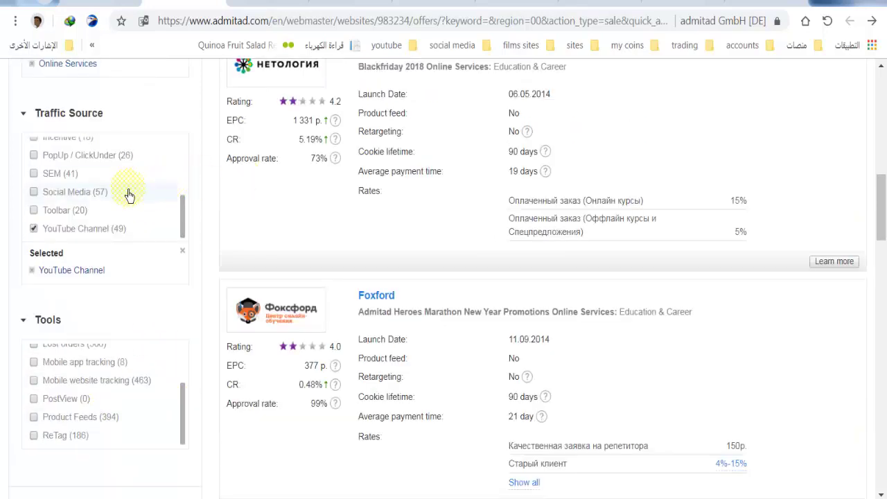
scroll(127, 111, up, 4)
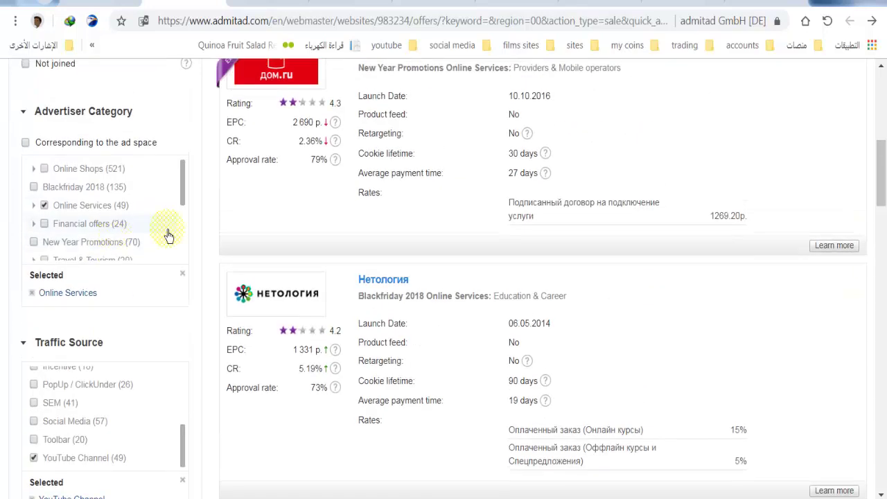
scroll(189, 201, up, 8)
click(118, 122)
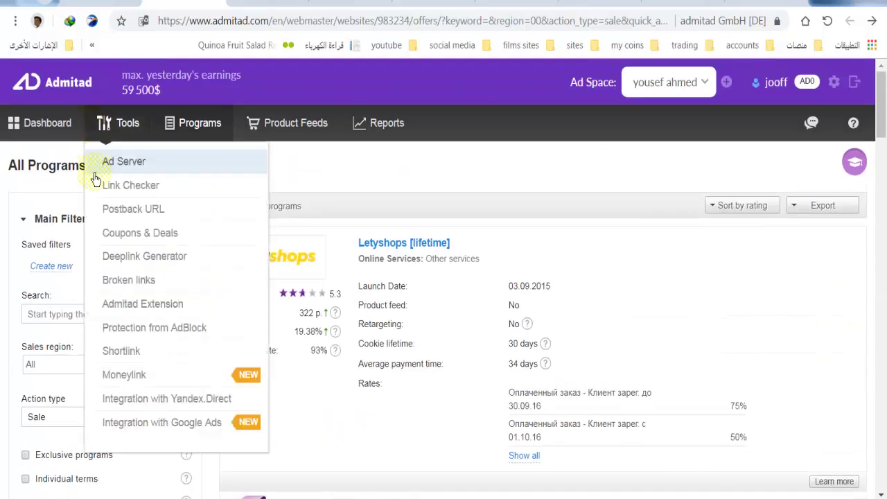
click(162, 186)
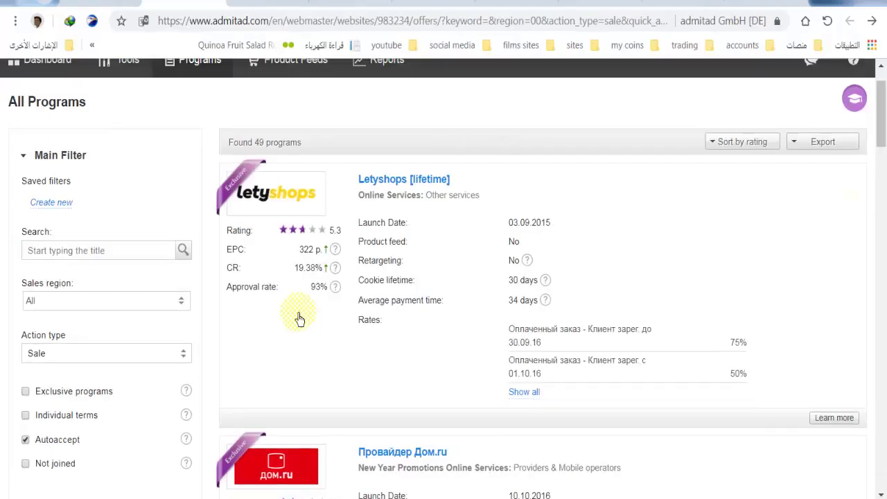
scroll(298, 317, up, 1)
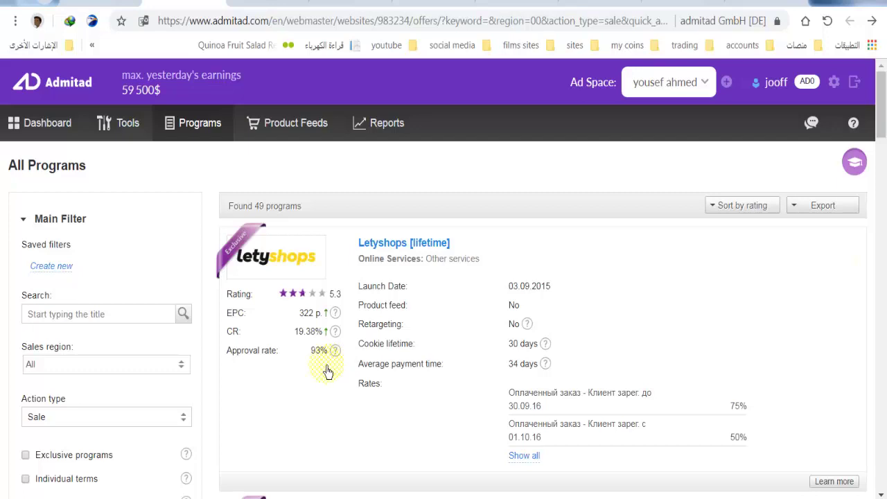
scroll(291, 354, down, 1)
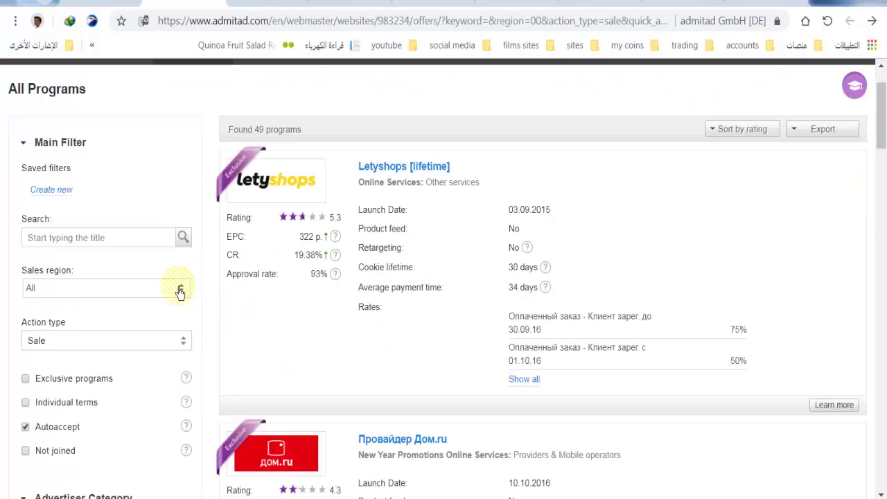
Scroll the US sales-region results showing Aviasales and Banggood WW.
scroll(178, 291, down, 2)
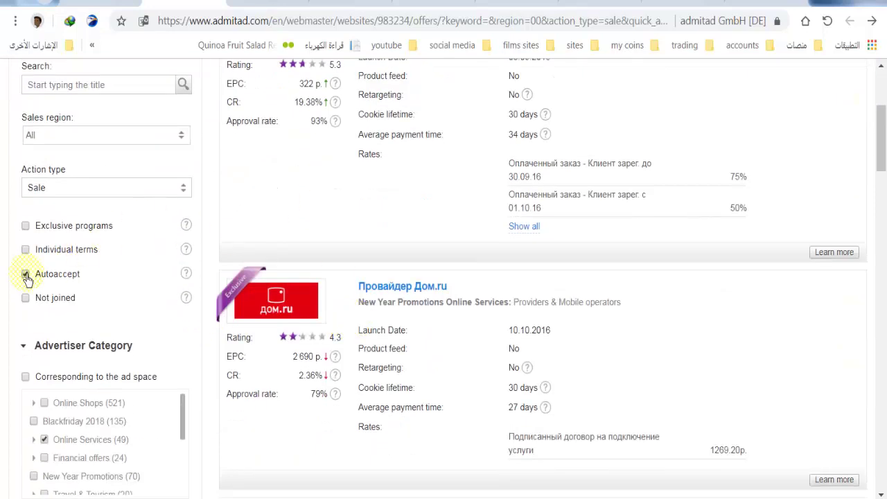
scroll(362, 286, up, 1)
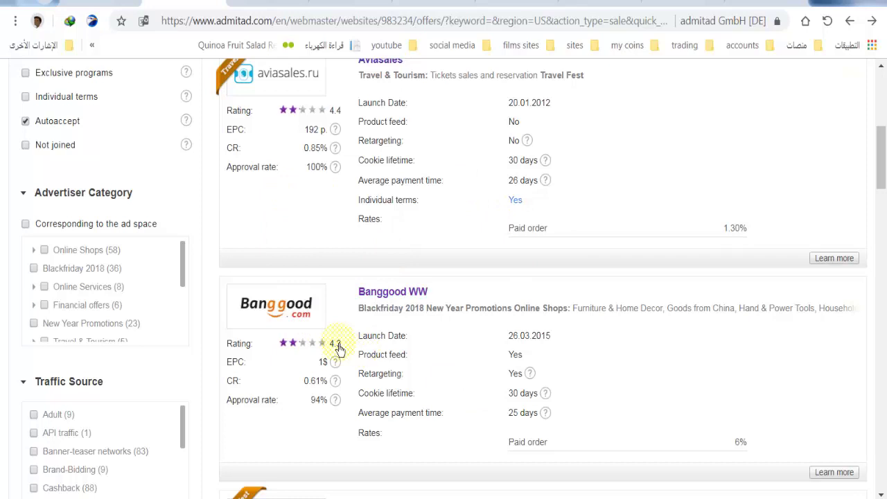
Open Banggood WW's program page and read its review: 6% paid orders, 7% on promo dates.
click(400, 297)
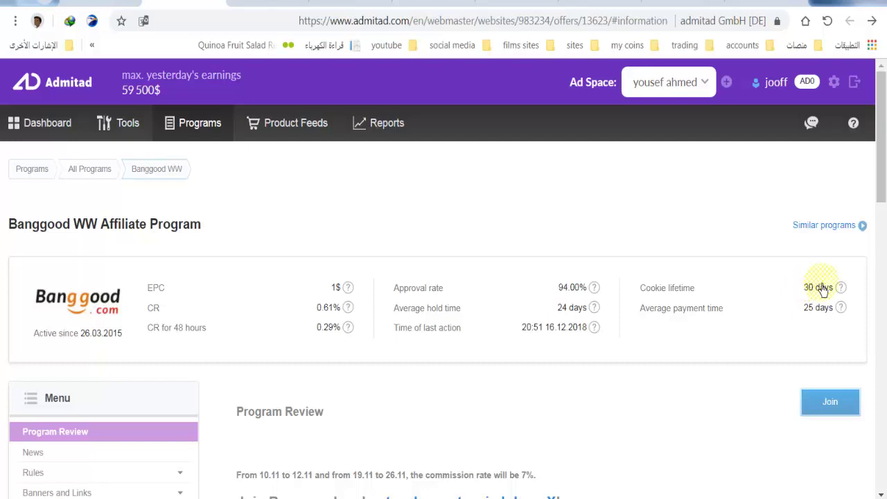
scroll(459, 296, down, 2)
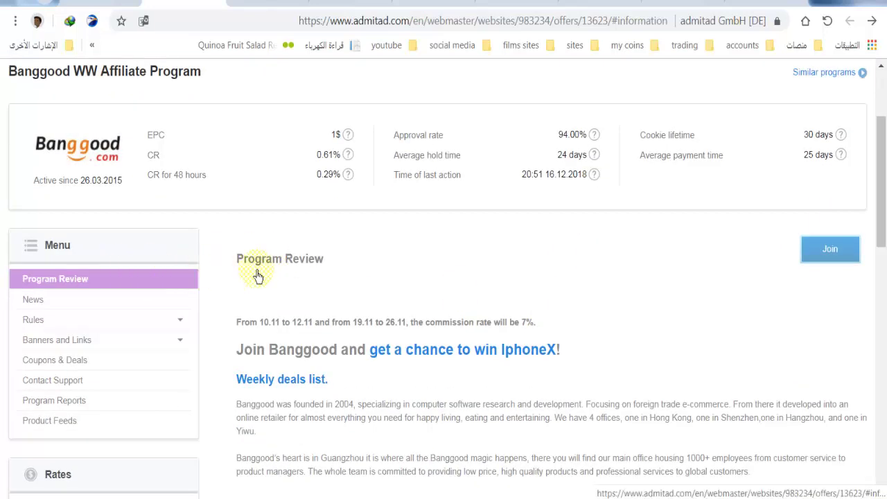
scroll(444, 284, down, 2)
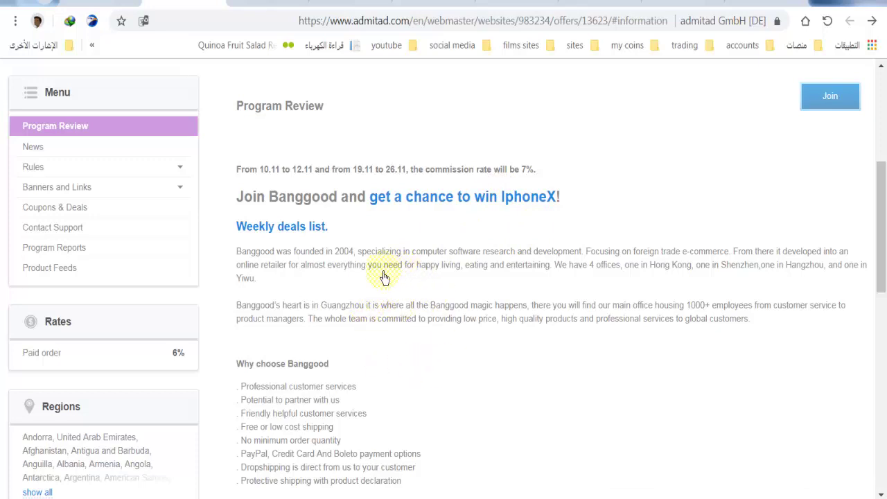
Check Banggood WW's News promo codes, then expand Rules to list Basics and Traffic Sources.
click(39, 159)
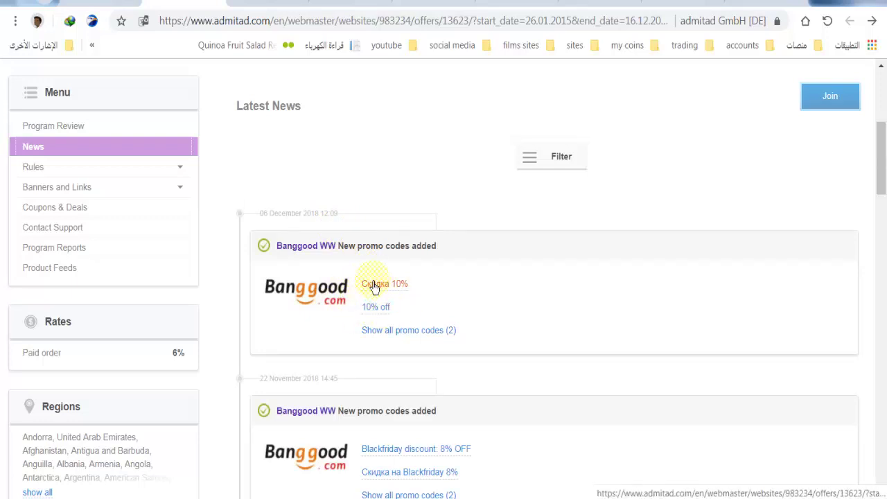
scroll(395, 312, down, 2)
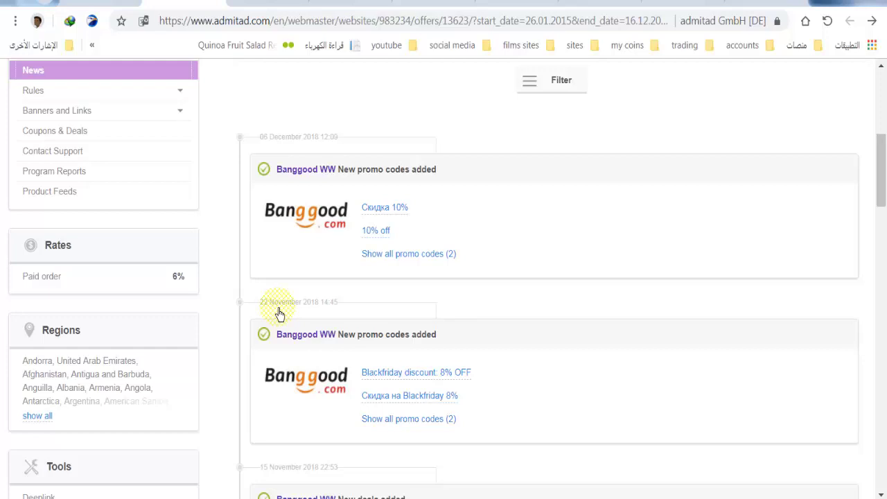
scroll(306, 313, up, 1)
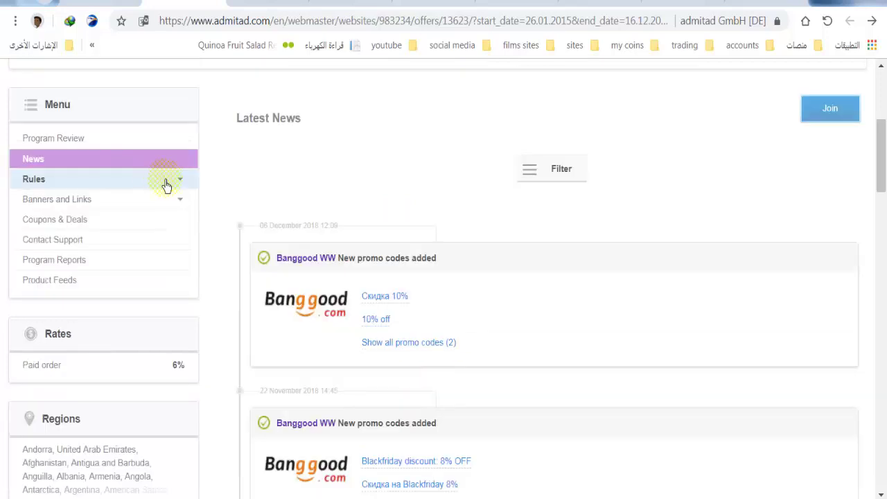
click(166, 186)
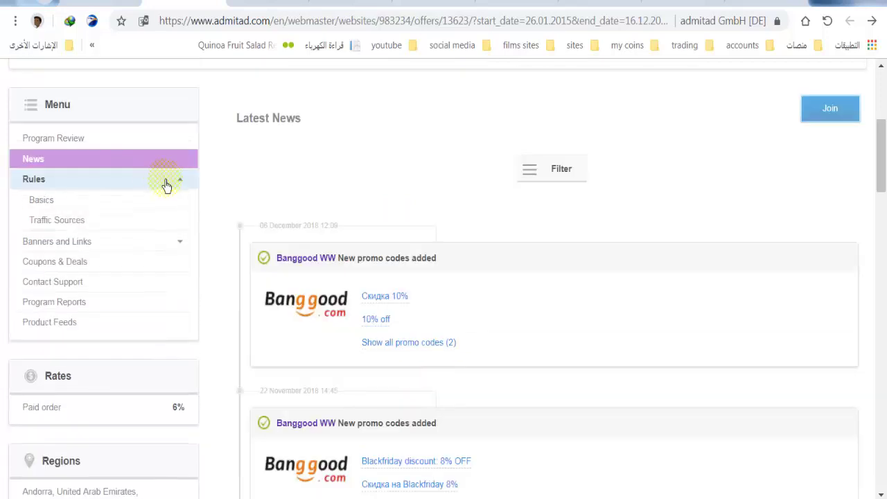
Review Banggood WW's traffic rules: YouTube and e-mail allowed, Google contextual ads and doorways forbidden.
click(102, 224)
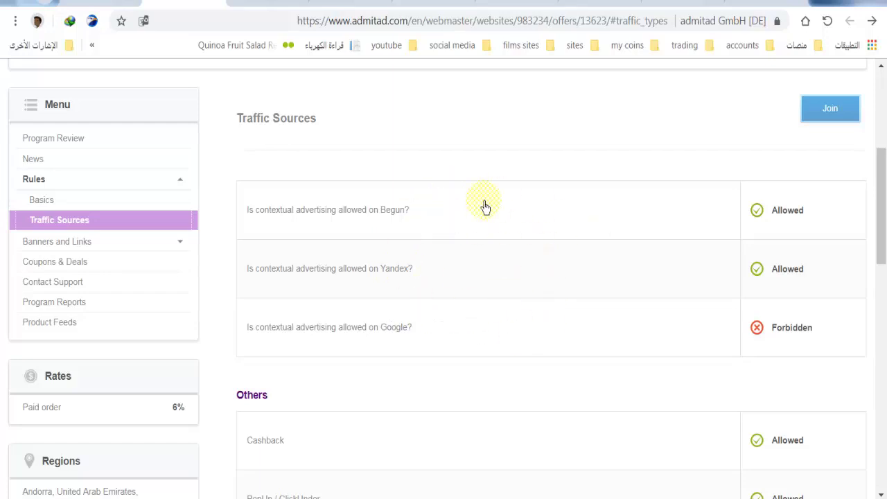
scroll(288, 227, down, 2)
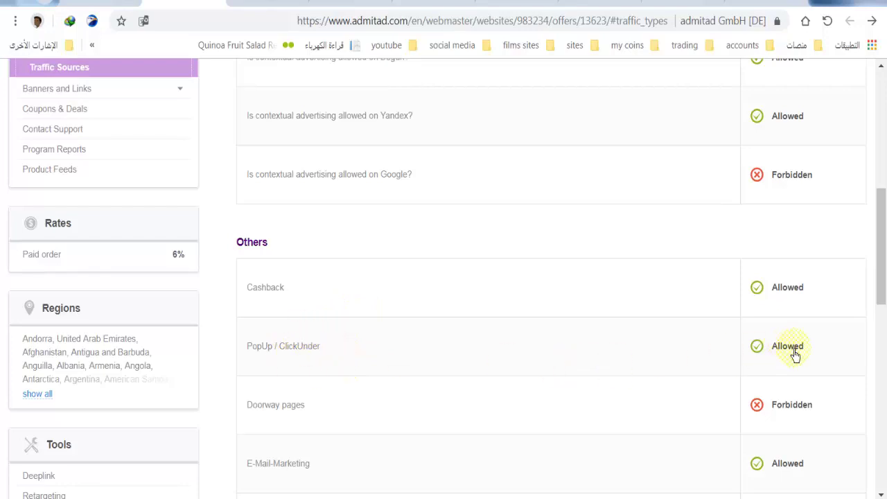
scroll(471, 346, down, 1)
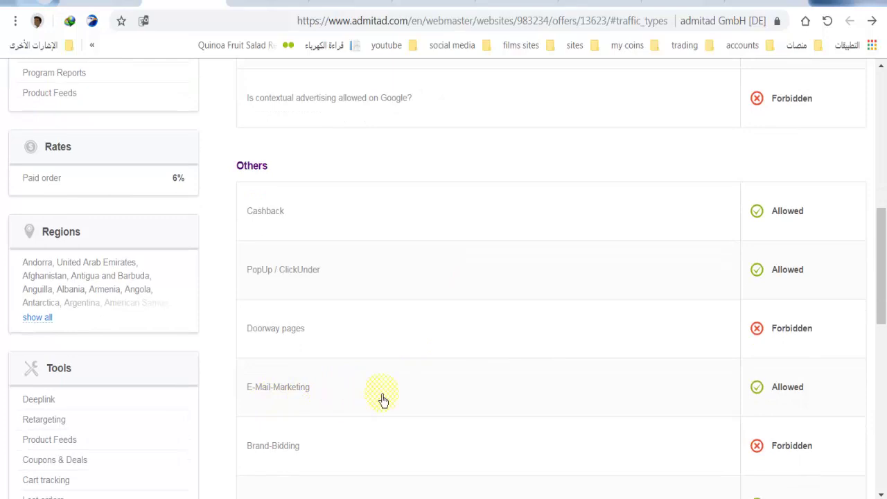
scroll(468, 387, down, 1)
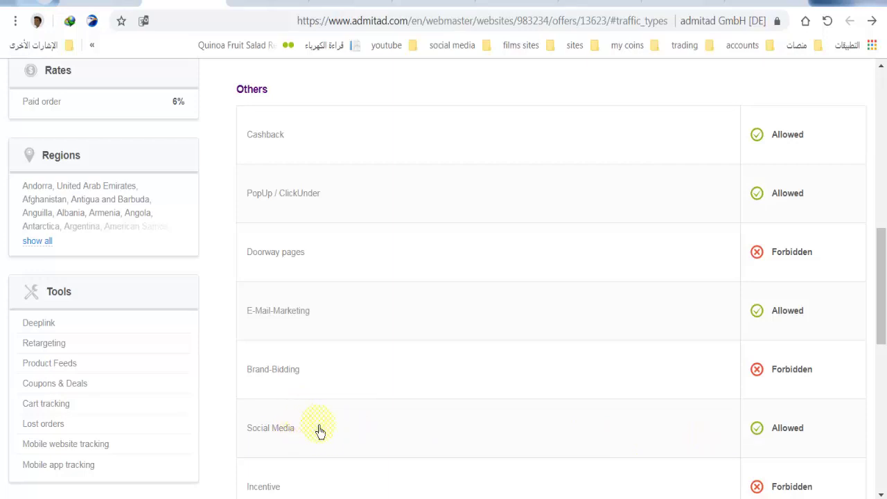
scroll(317, 430, down, 2)
scroll(362, 352, down, 1)
scroll(363, 353, down, 2)
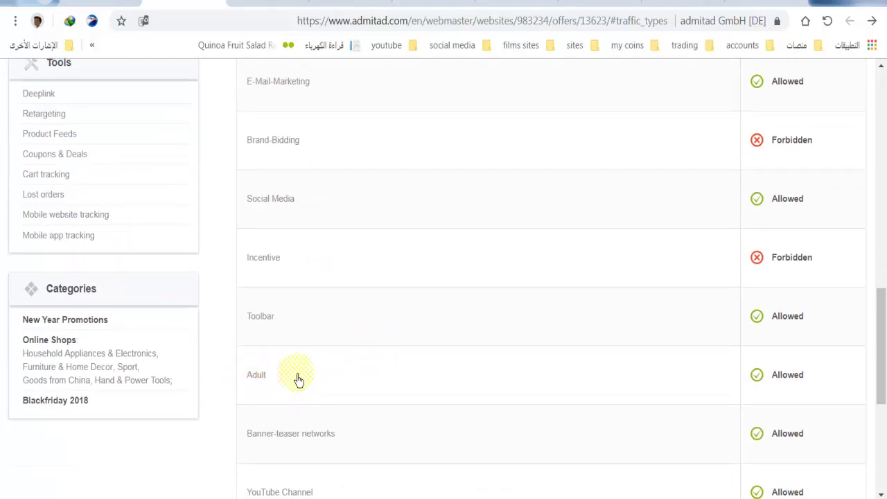
scroll(413, 374, down, 2)
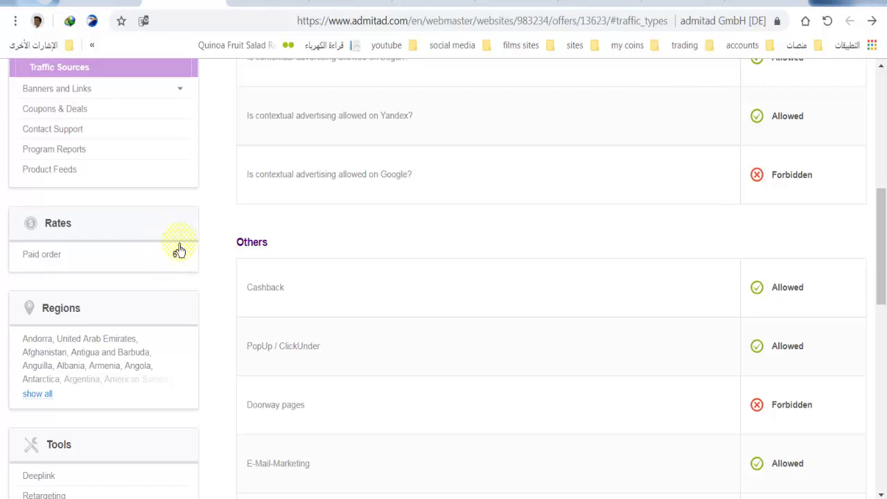
Scroll the Aviasales program page showing 192 р. EPC, 100% approval and 30-day cookies.
scroll(88, 280, down, 1)
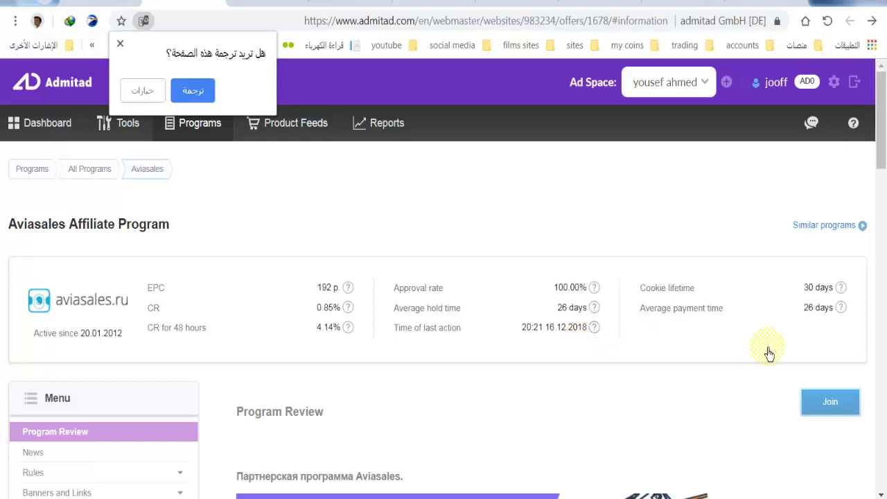
Start the Aviasales application, read through its terms and agree to them.
scroll(809, 366, down, 1)
click(830, 327)
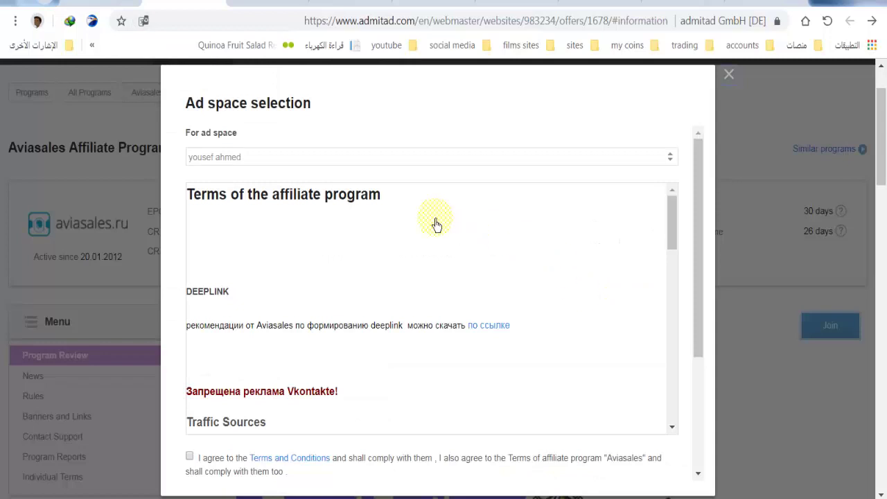
scroll(457, 235, down, 5)
scroll(448, 255, down, 3)
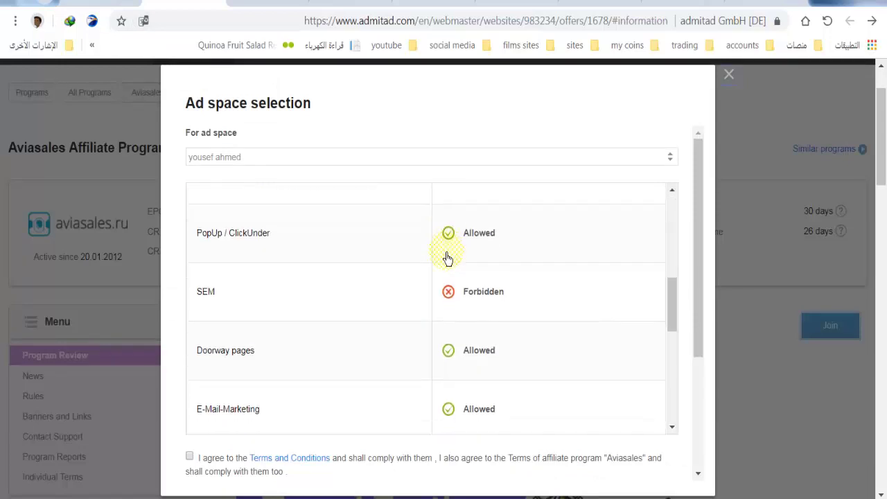
scroll(238, 295, up, 3)
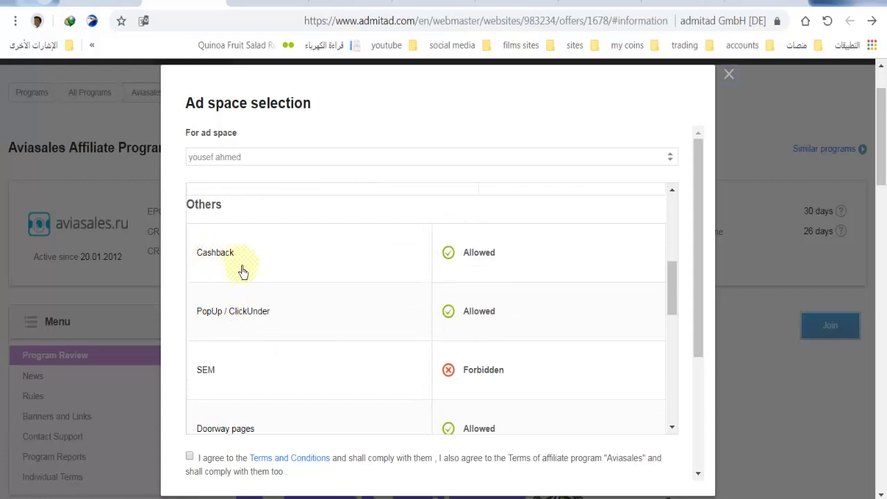
scroll(243, 284, down, 2)
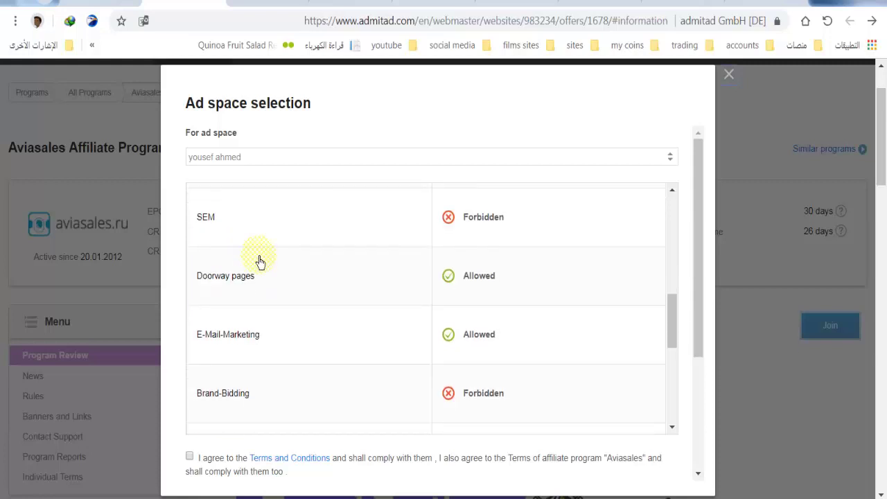
scroll(280, 344, down, 2)
scroll(288, 339, down, 1)
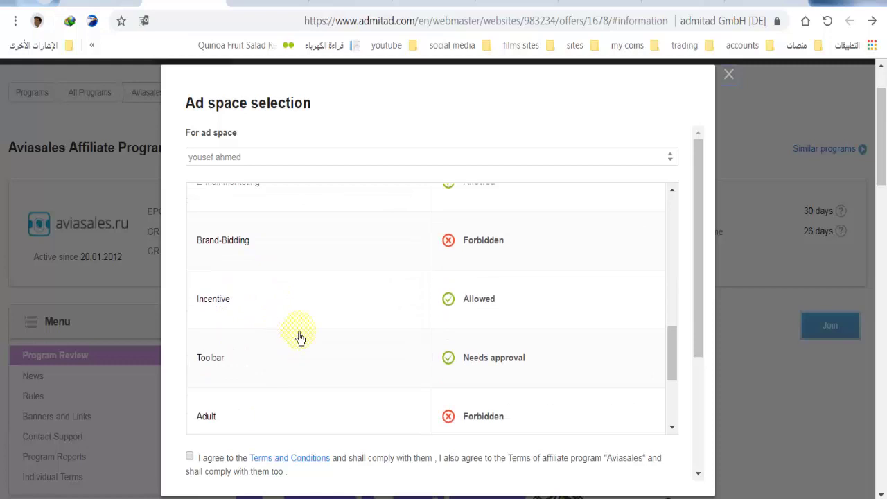
scroll(211, 367, down, 3)
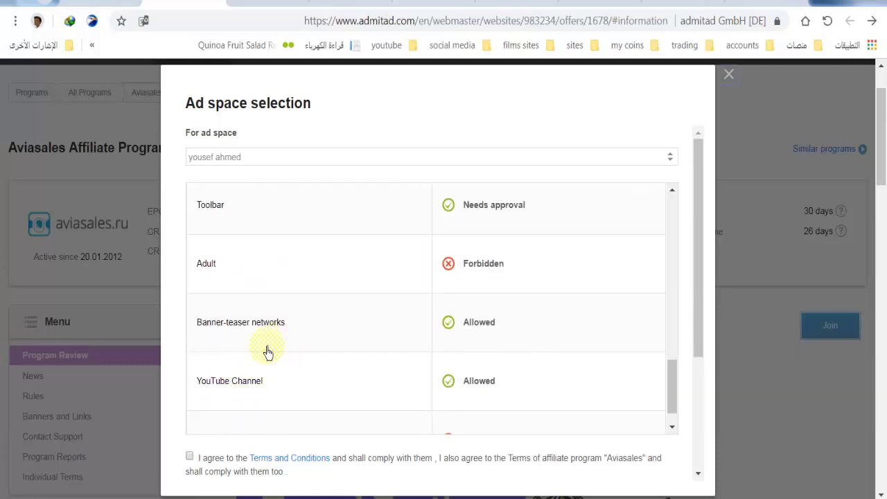
scroll(383, 369, down, 1)
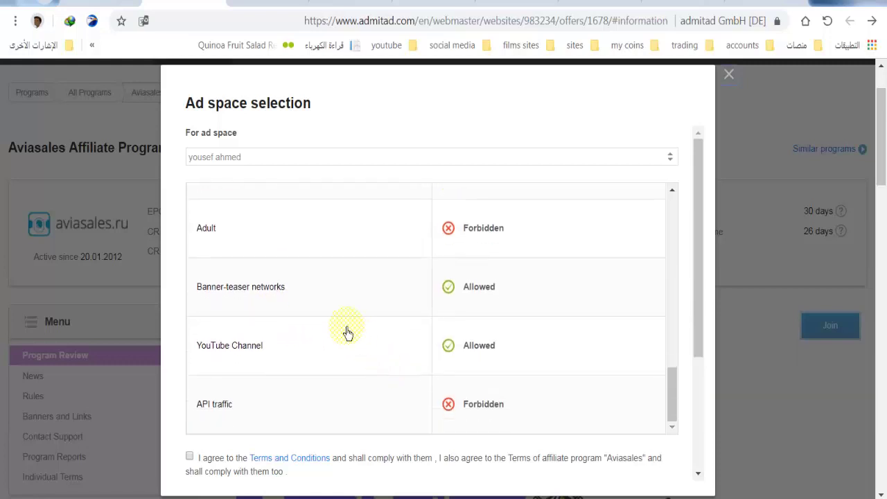
scroll(342, 332, up, 4)
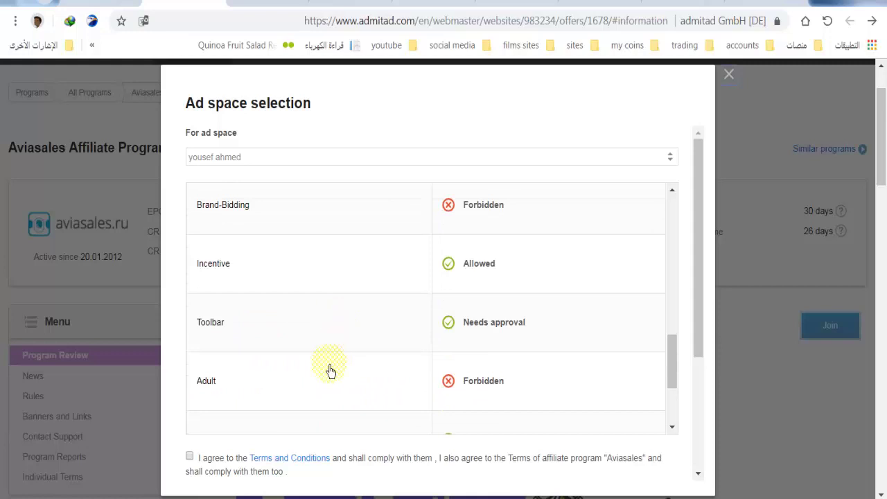
scroll(329, 369, down, 4)
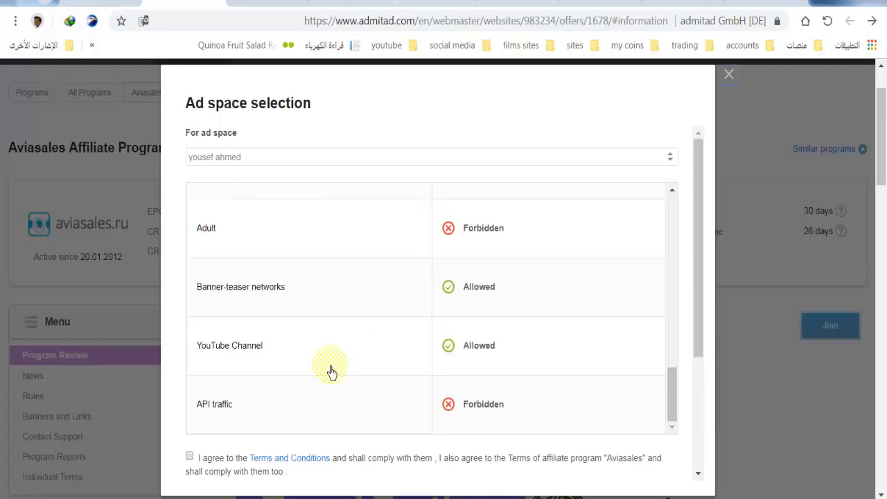
click(188, 458)
Submit the Aviasales application from the ad space dialog for moderation.
scroll(421, 336, down, 5)
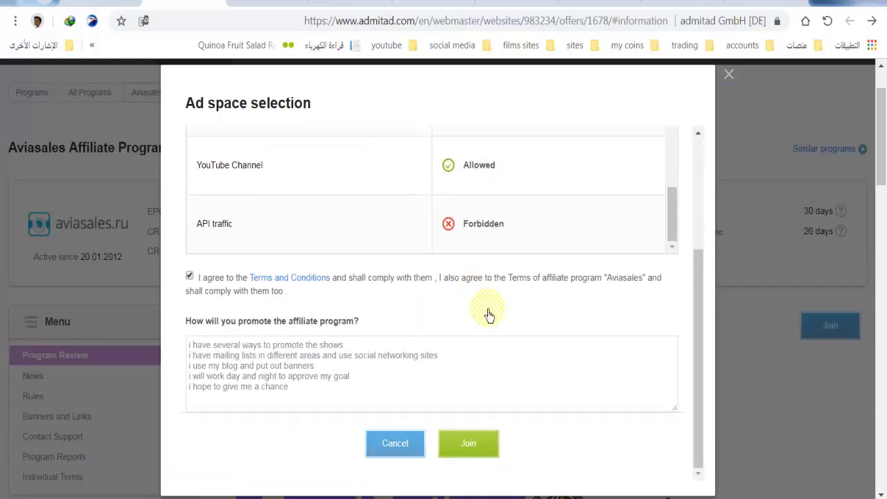
scroll(488, 315, down, 2)
click(469, 370)
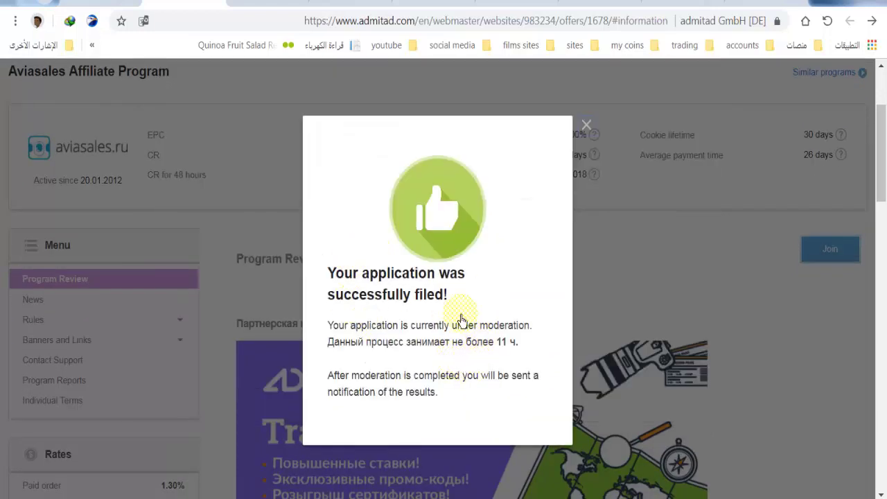
Dismiss the success notice and select Aviasales' default affiliate link in Banners and Links.
click(386, 188)
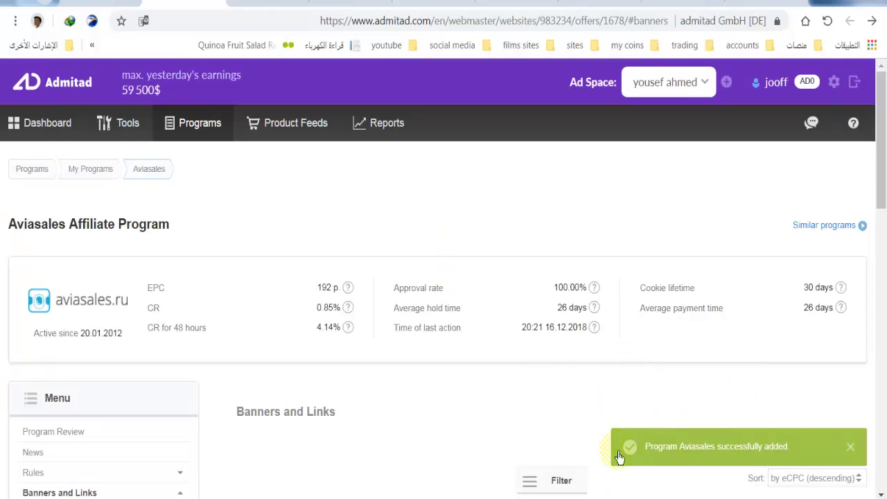
scroll(349, 351, down, 3)
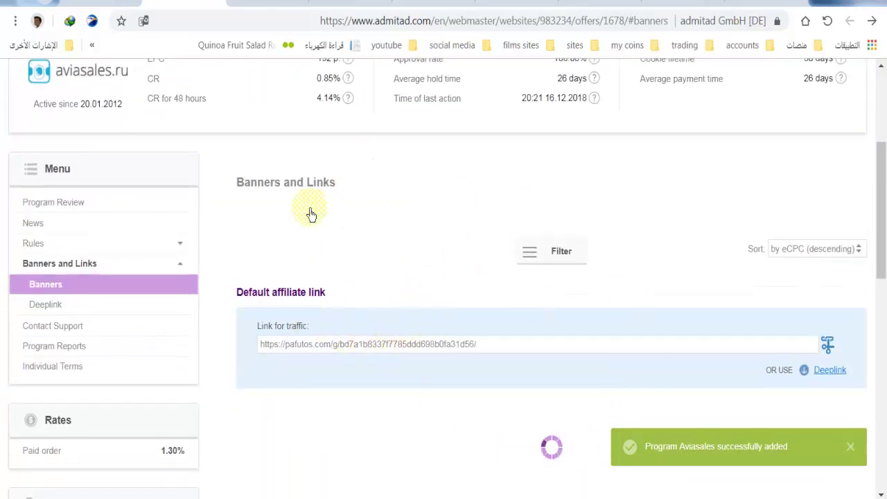
click(291, 344)
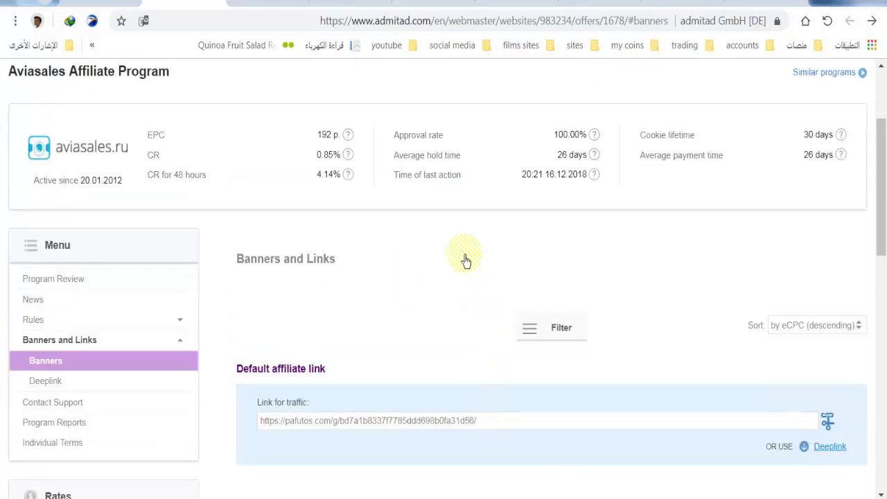
scroll(459, 245, up, 3)
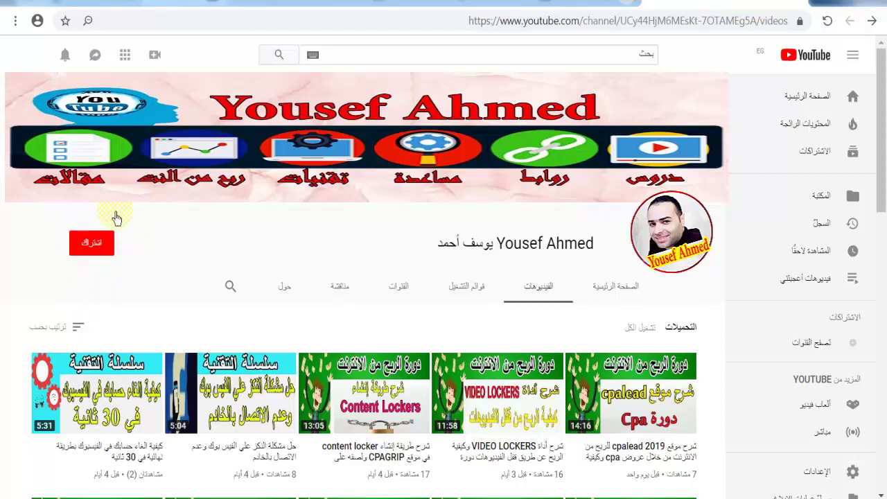
Subscribe to the YouTube channel shown on its Videos tab.
click(94, 250)
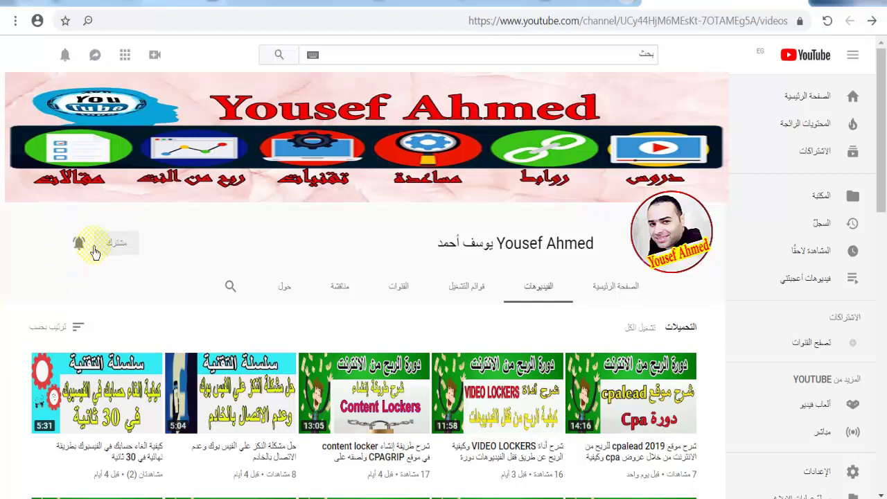